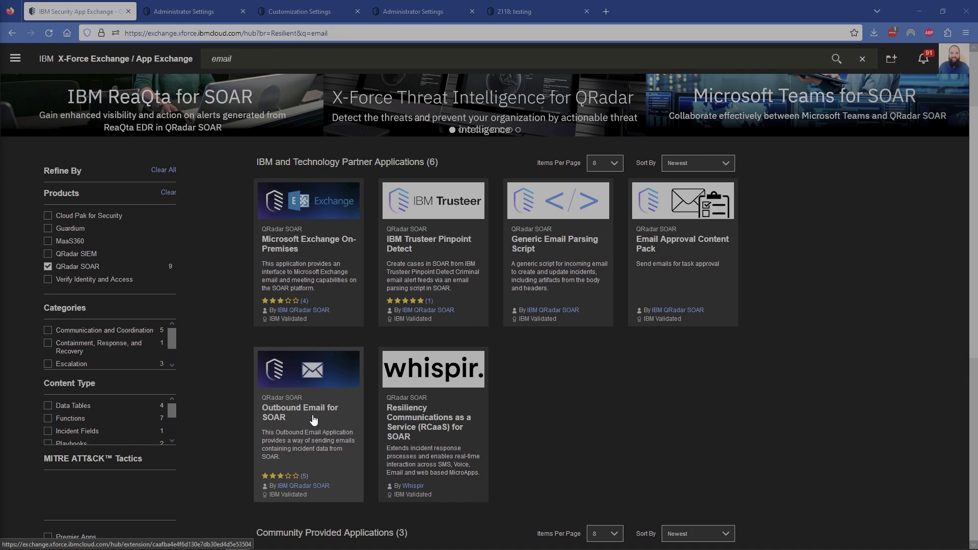
View the Outbound Email for SOAR listing, and open the installed Outbound Email app's app.config file in QRadar SOAR.
left_click(318, 380)
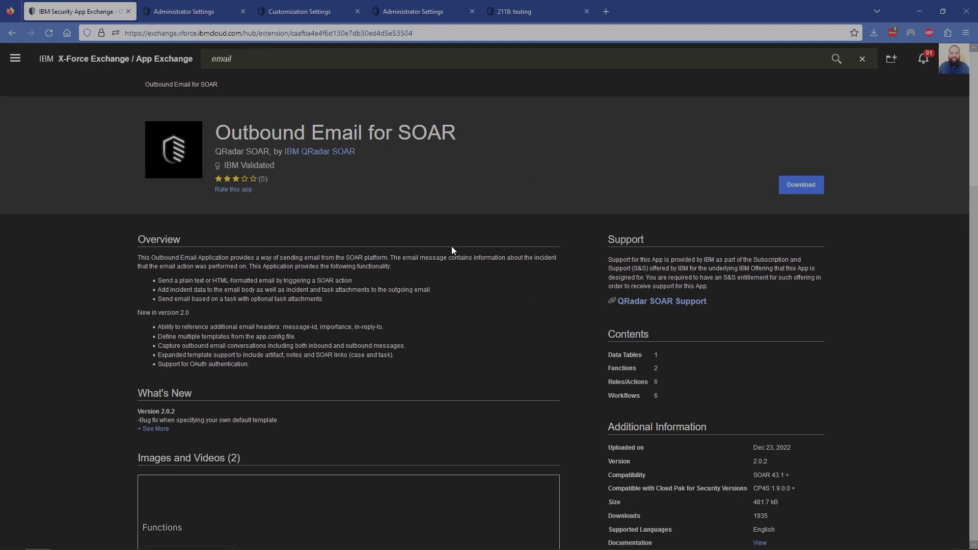
left_click(193, 14)
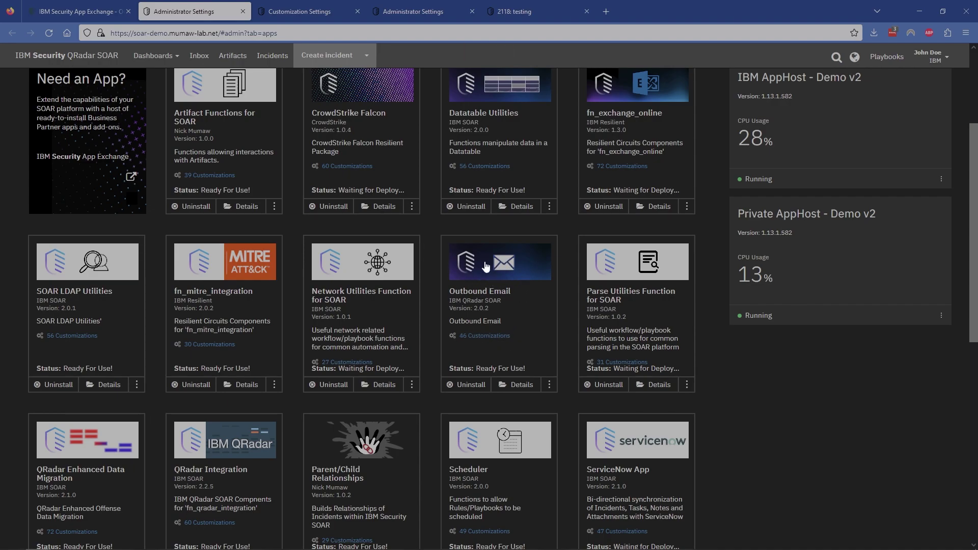
left_click(515, 274)
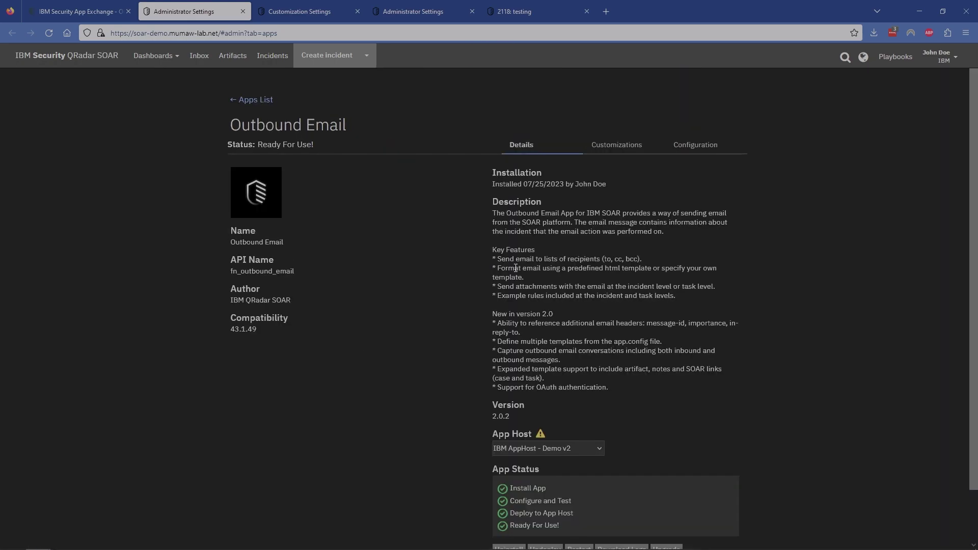
left_click(698, 146)
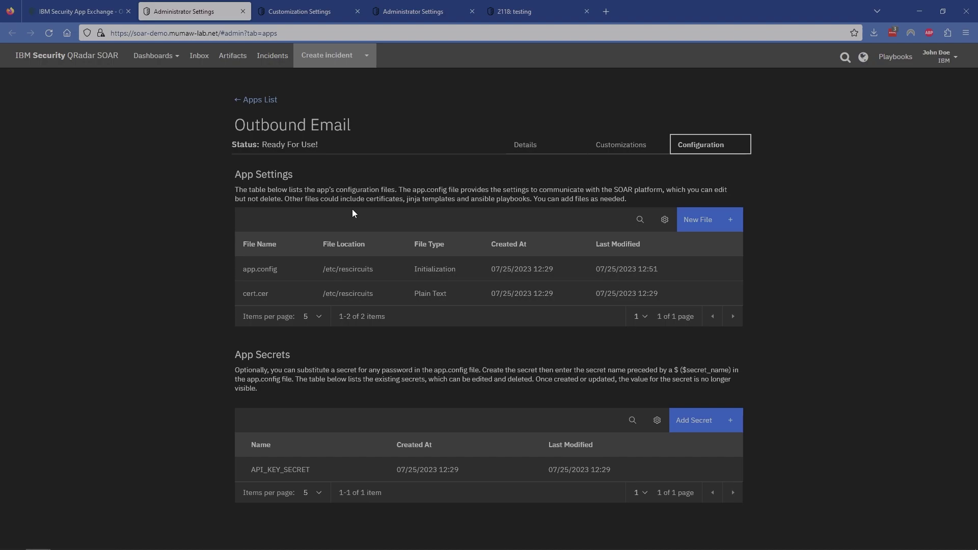
left_click(271, 268)
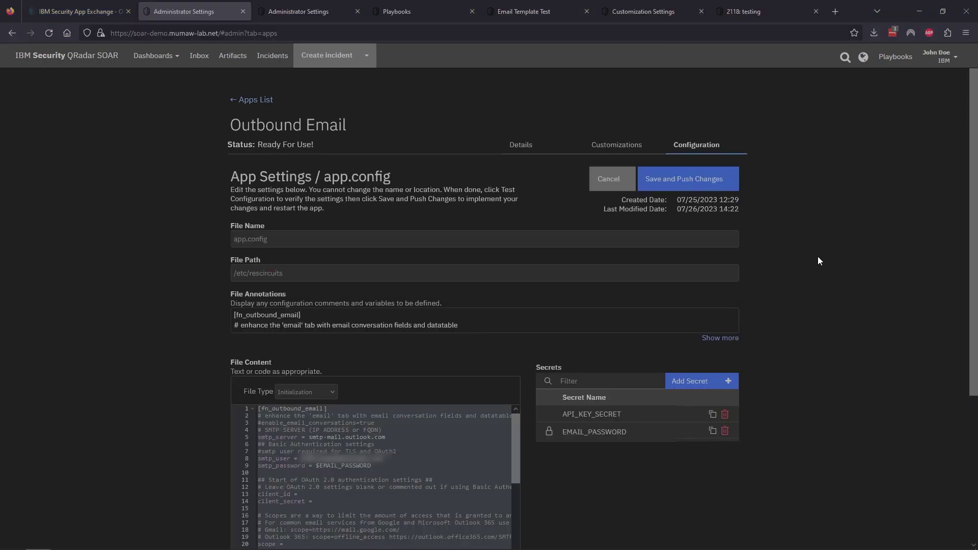
Review the SMTP, OAuth 2.0 and template file settings in the app.config file content.
scroll(818, 256, "down", 5)
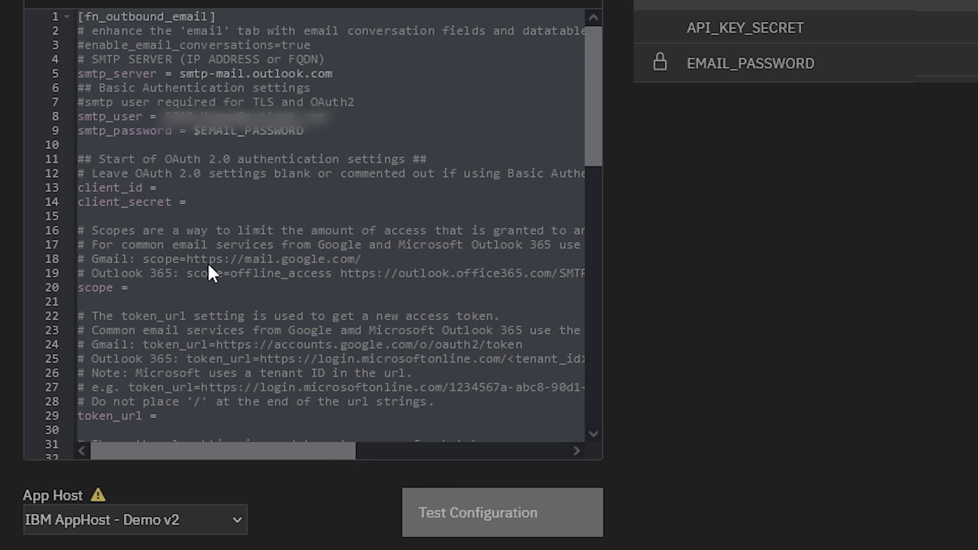
scroll(209, 378, "down", 5)
scroll(213, 387, "down", 3)
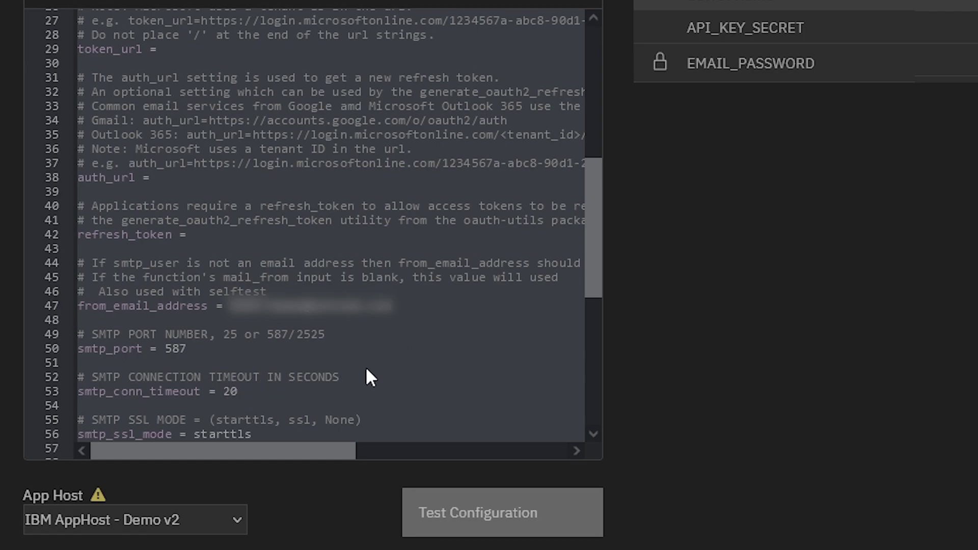
scroll(370, 377, "down", 3)
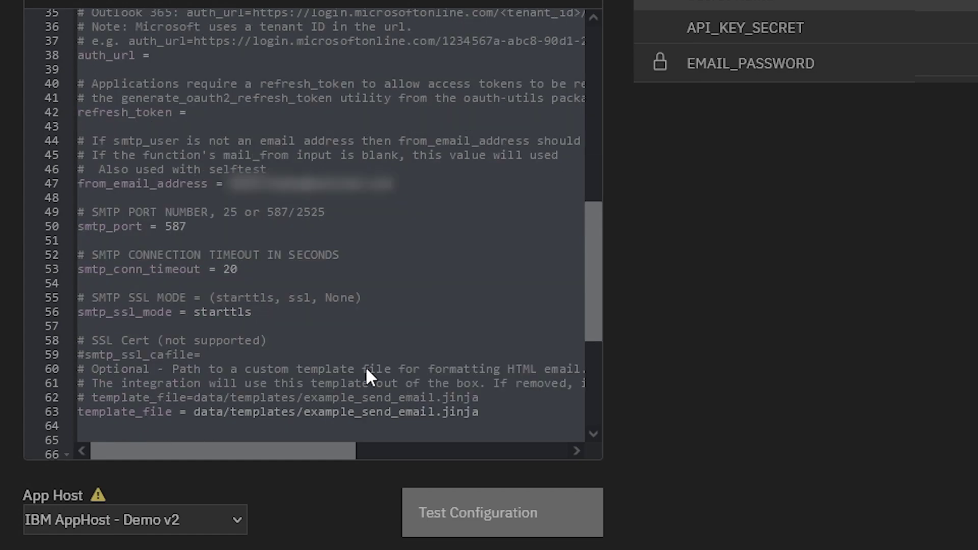
scroll(370, 377, "down", 3)
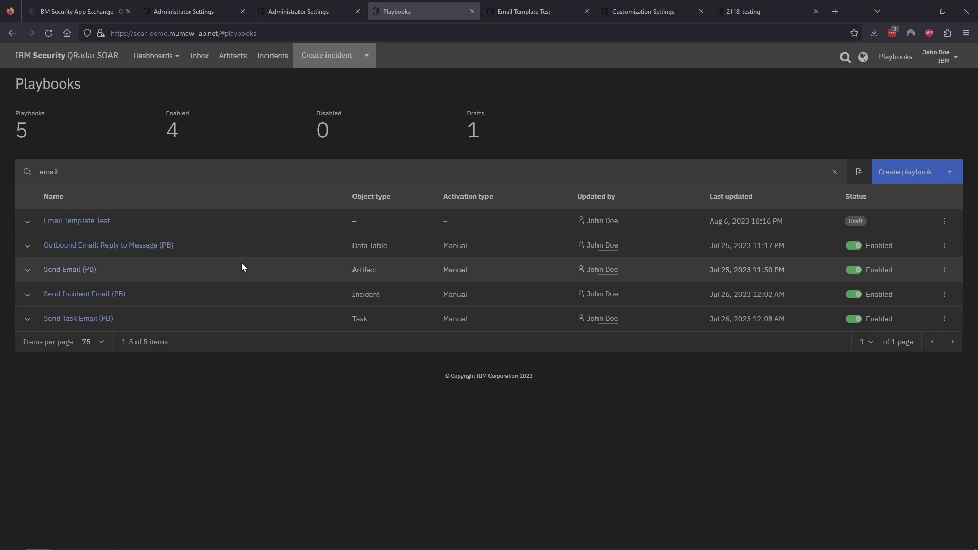
Open the Send Email (PB) playbook and review its artifact activation form fields and conditions.
left_click(66, 272)
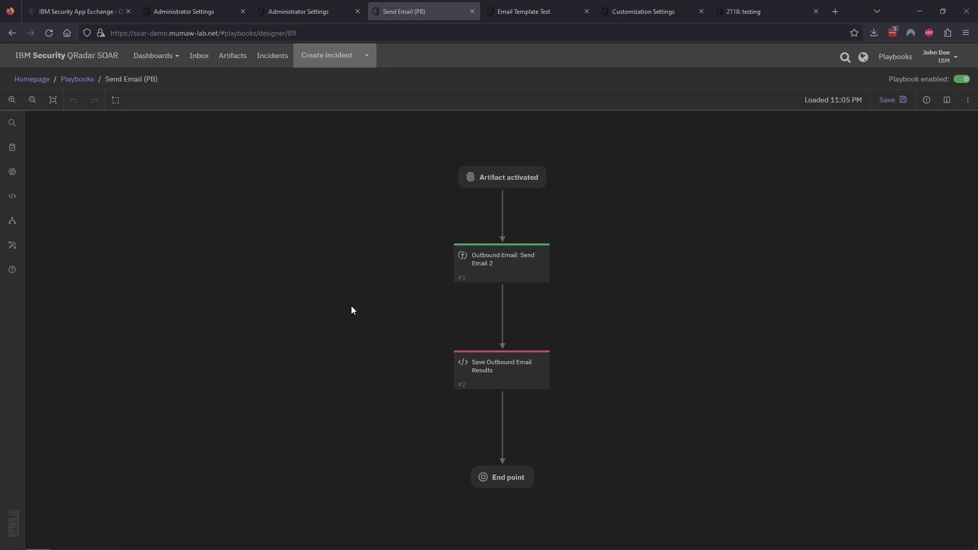
left_click(527, 181)
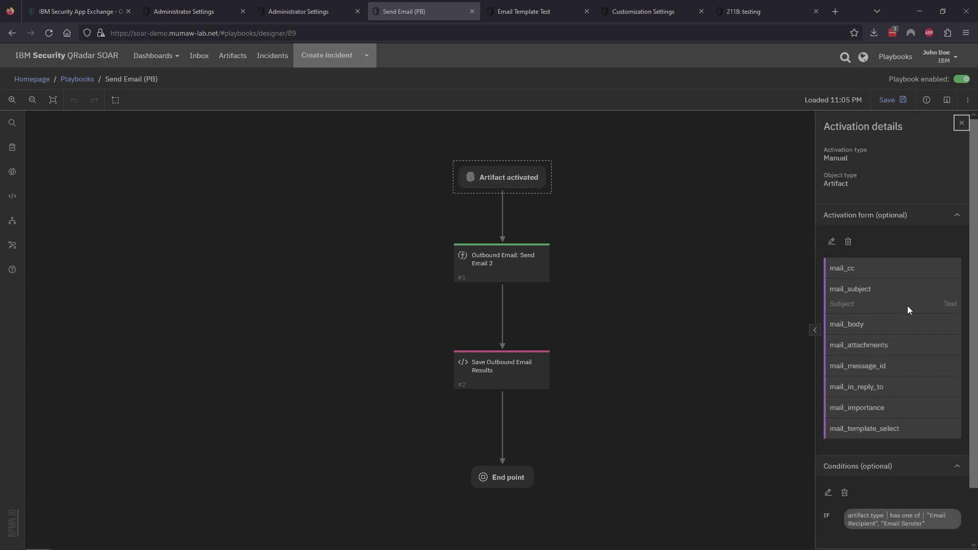
scroll(905, 311, "down", 1)
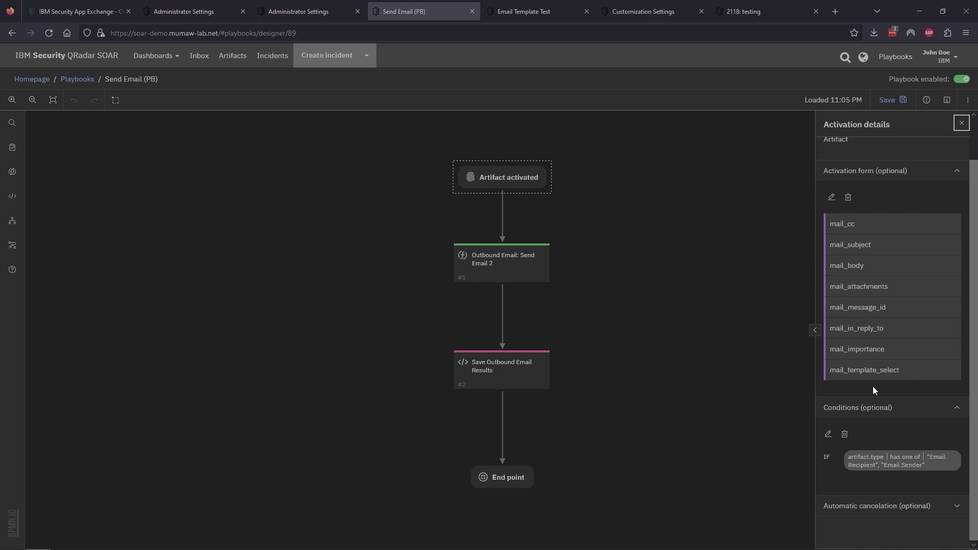
scroll(873, 386, "up", 1)
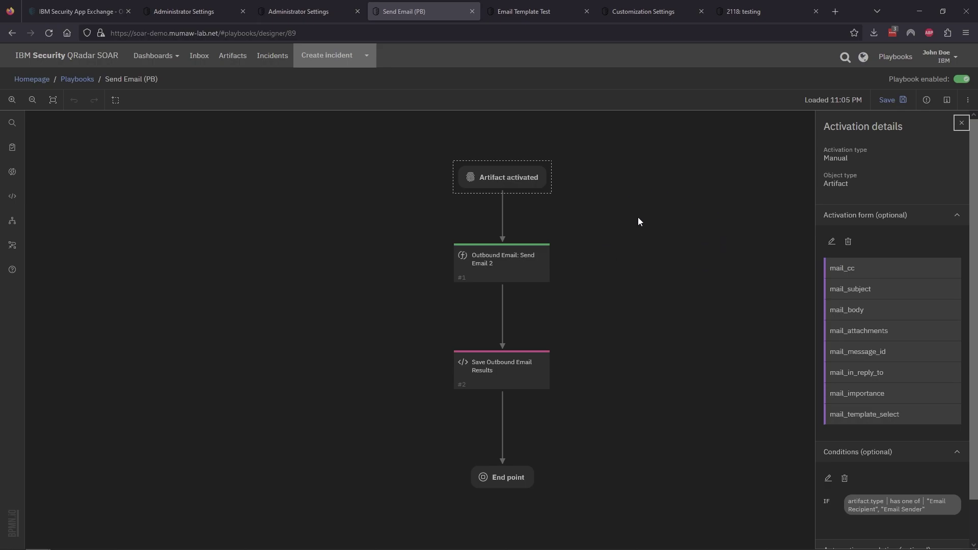
Open the input script of the Outbound Email: Send Email 2 function and examine its recipient, attachment, incident ID and sender lines.
left_click(530, 262)
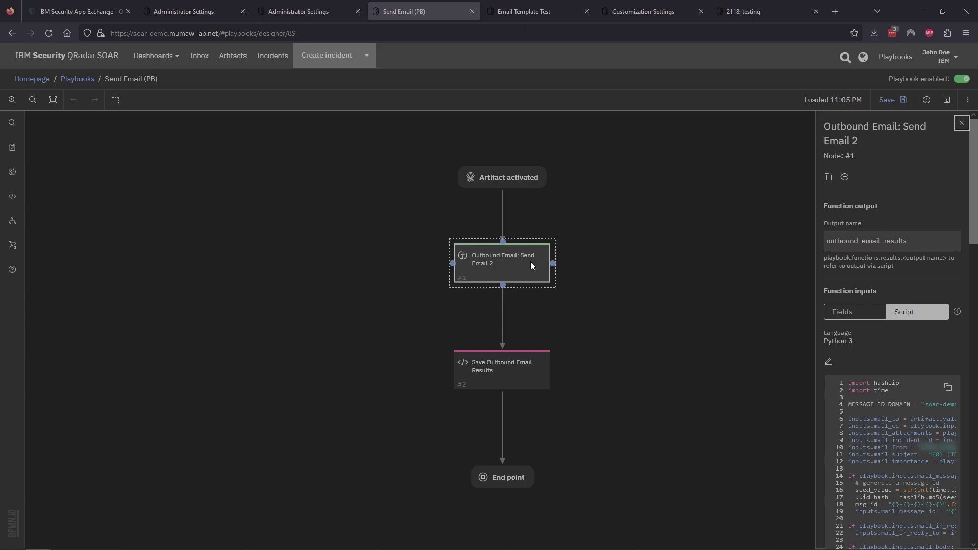
left_click(827, 365)
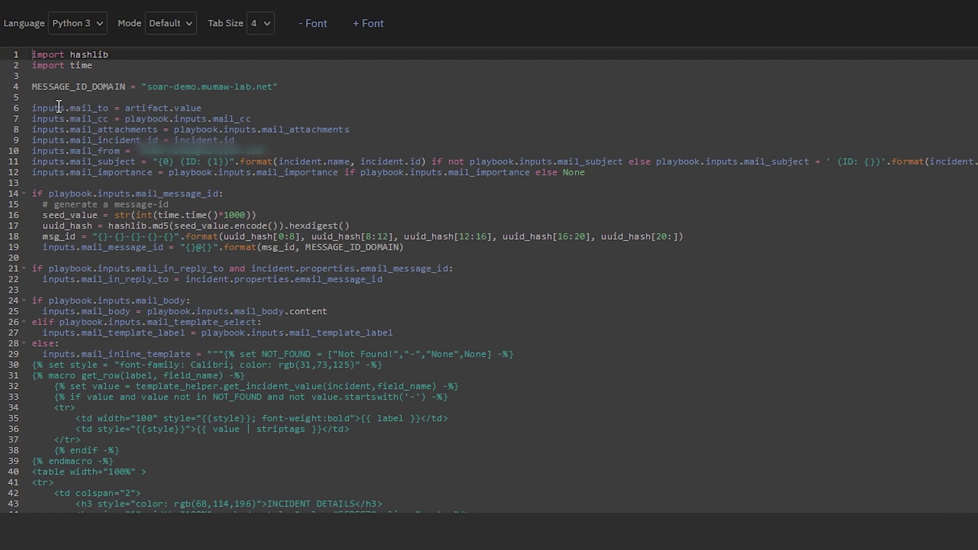
left_click_drag(34, 105, 251, 120)
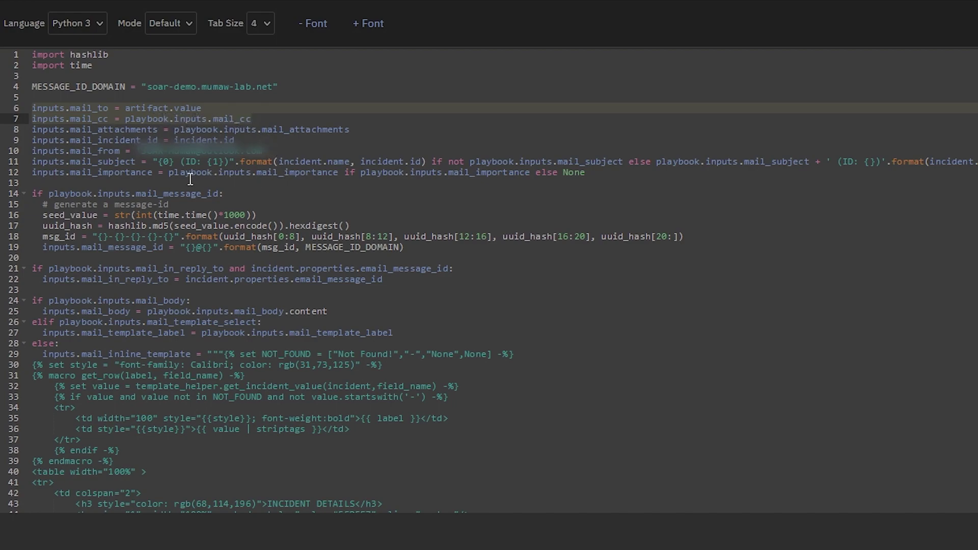
left_click(108, 129)
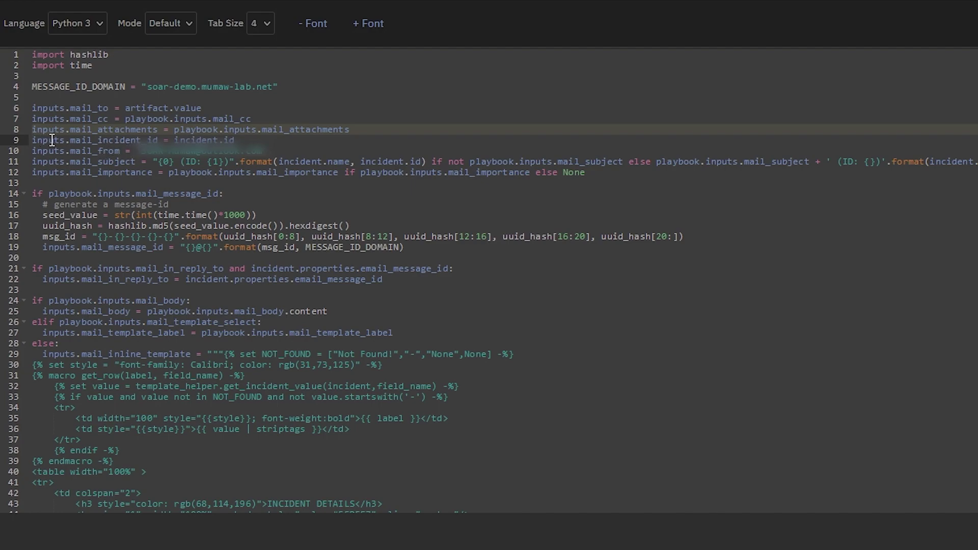
triple_click(116, 142)
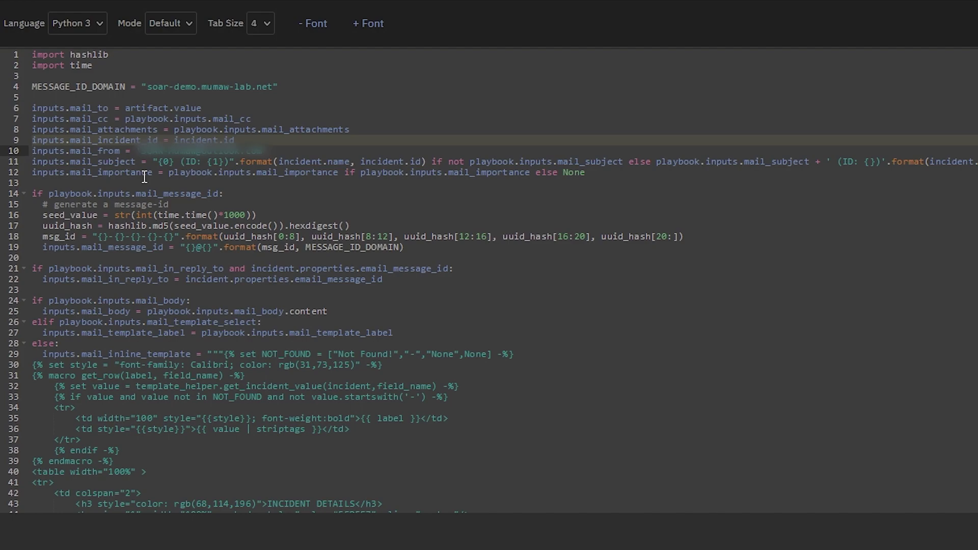
double_click(104, 153)
triple_click(104, 153)
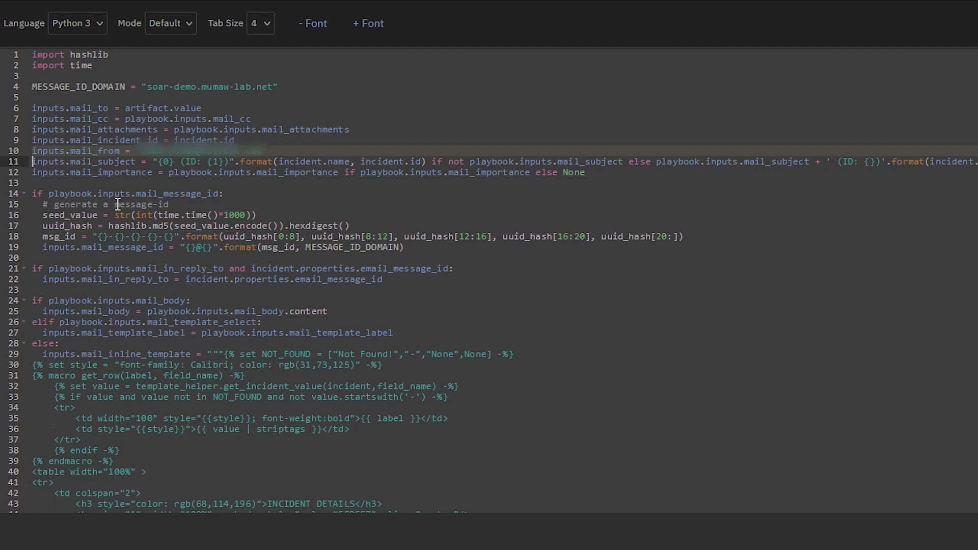
Examine how the script builds the mail subject from the incident name and ID, and its mail importance line.
triple_click(110, 162)
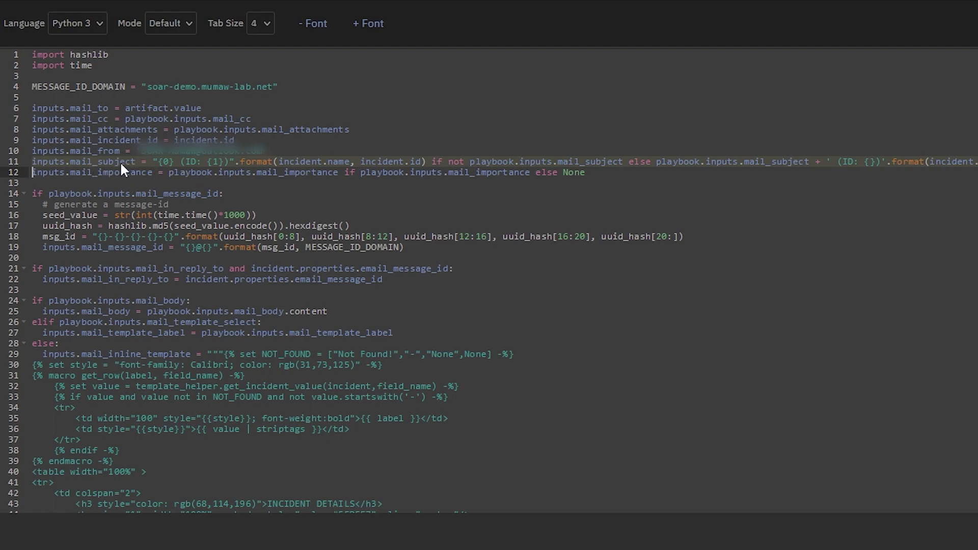
left_click(176, 162)
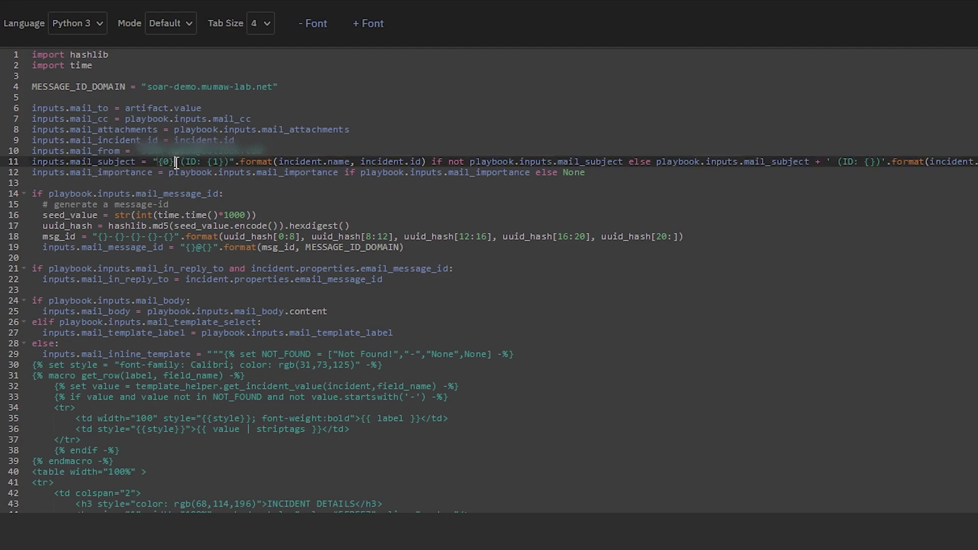
key("shift+Left")
key("shift+Left")
key("shift+Left")
left_click(182, 162)
left_click_drag(184, 162, 228, 164)
left_click(79, 173)
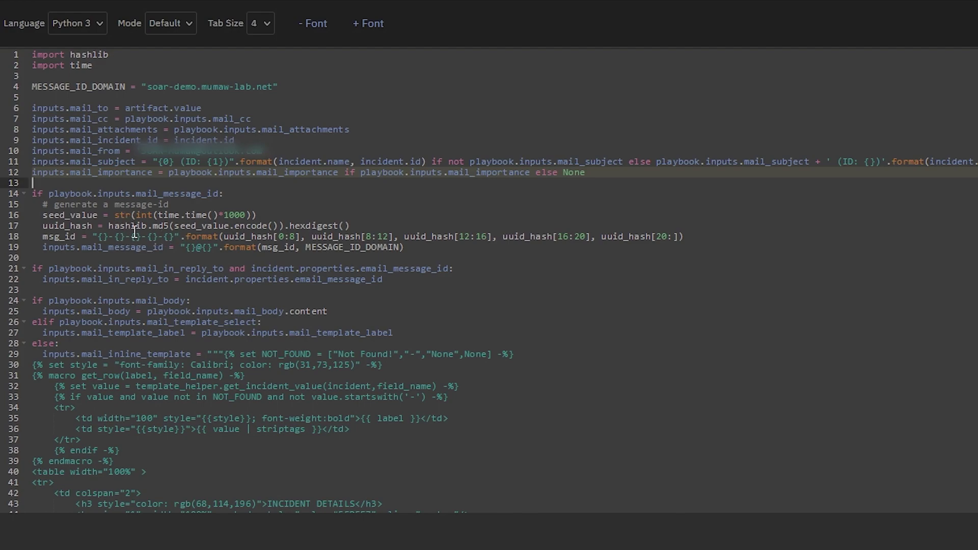
Examine the script block that generates the mail message ID.
scroll(134, 231, "down", 2)
left_click_drag(50, 102, 245, 165)
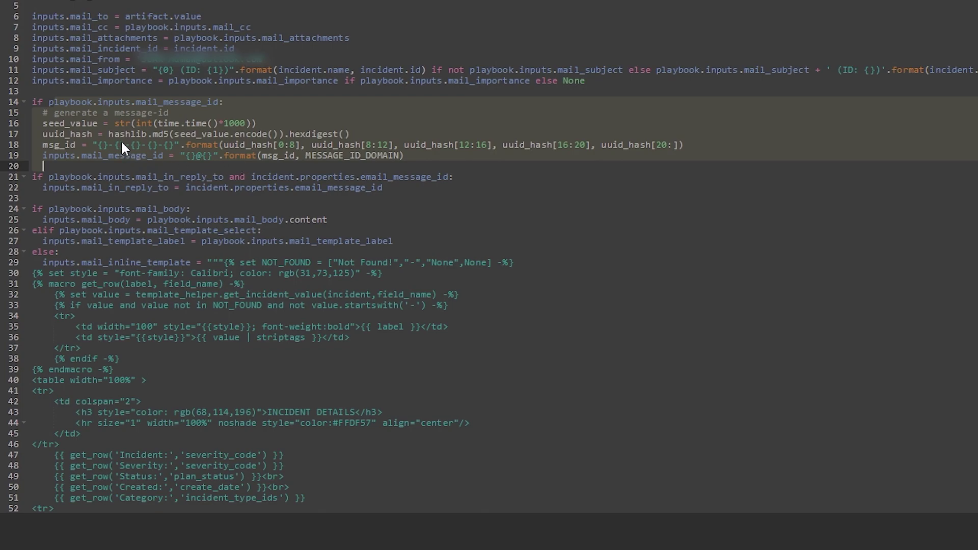
left_click(157, 103)
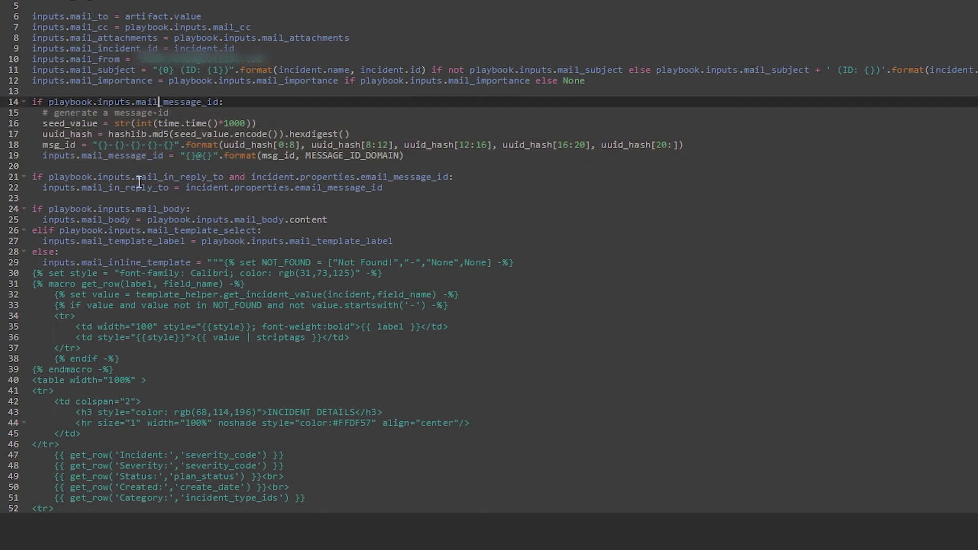
Examine the script branches that choose between the mail body, a selected template and the inline template.
left_click(173, 202)
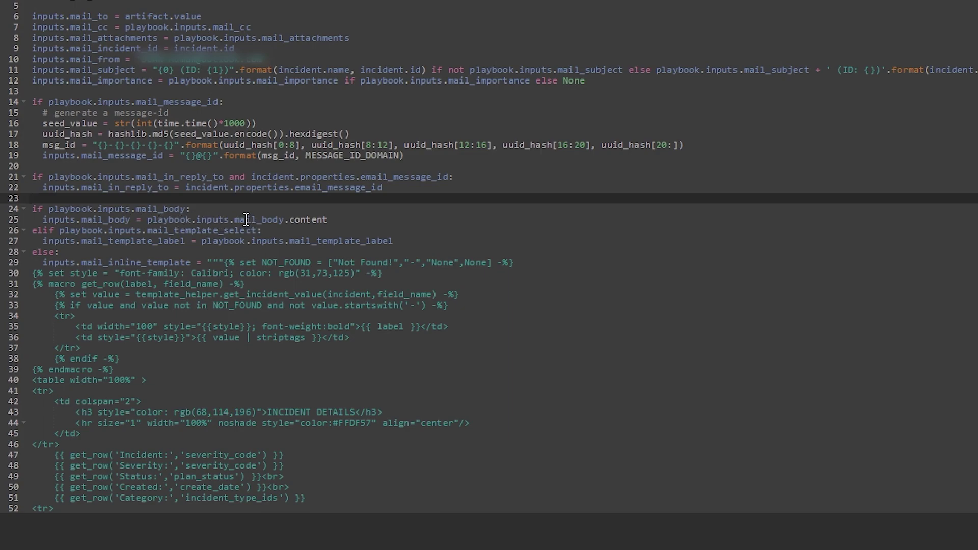
key("Down")
key("Down")
key("Down")
left_click(260, 281)
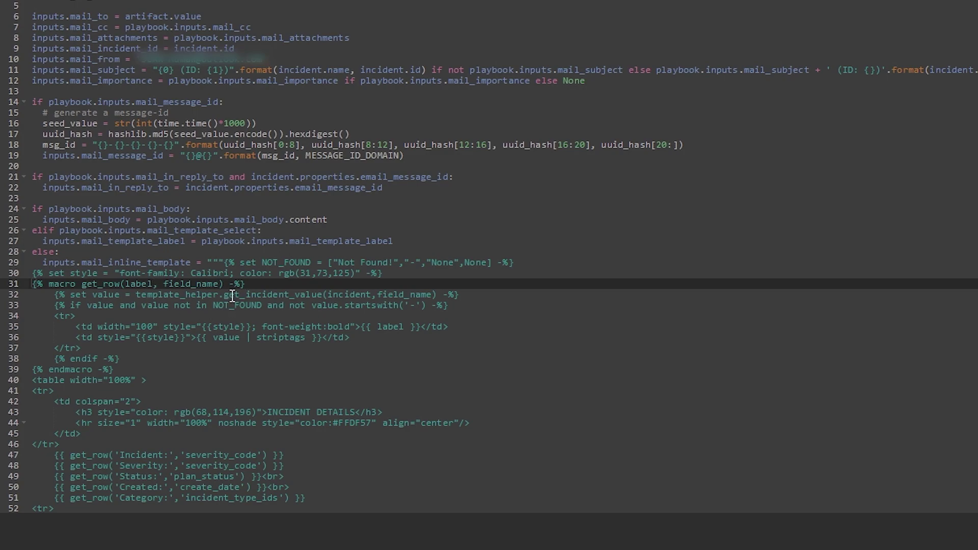
left_click_drag(81, 261, 196, 262)
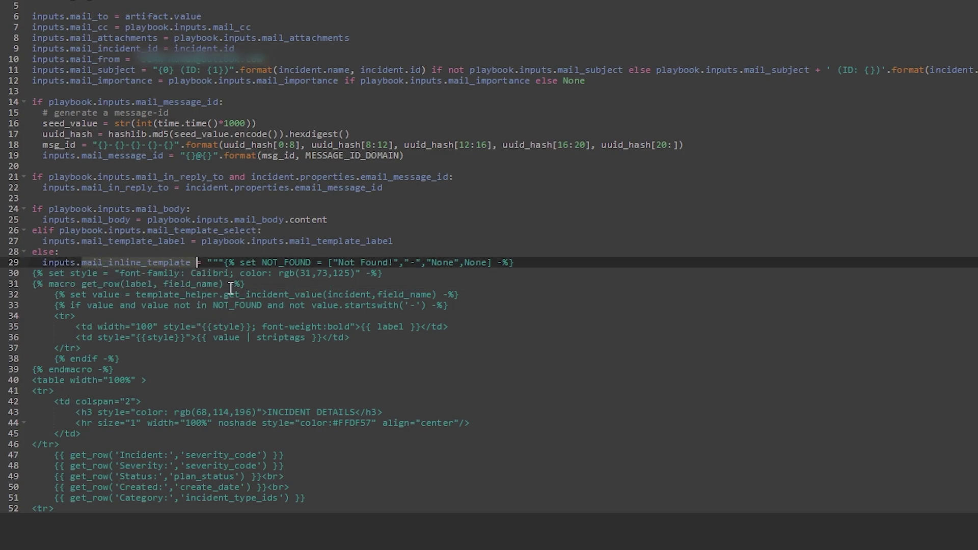
left_click(255, 298)
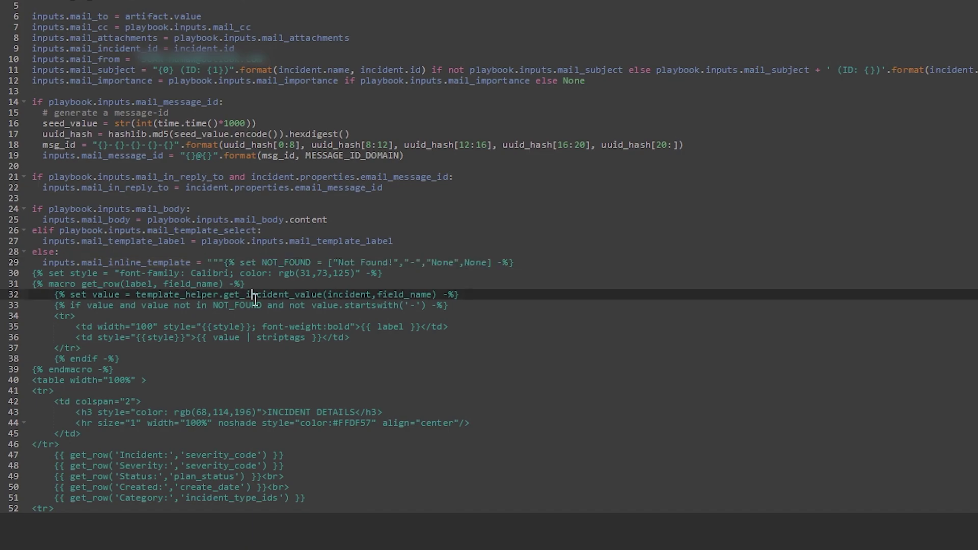
Examine the inline HTML template, including its get_row macro and the incident detail rows.
left_click_drag(208, 262, 281, 396)
scroll(281, 396, "down", 5)
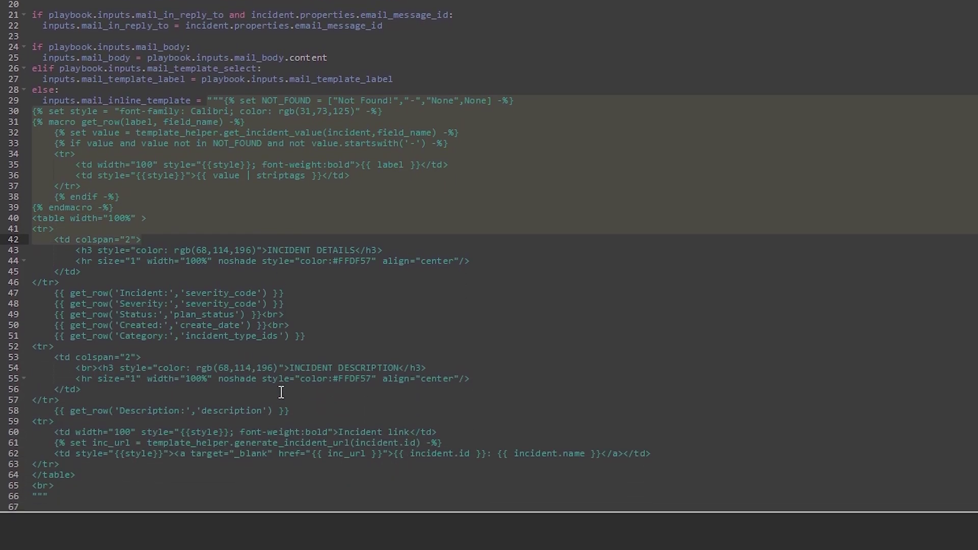
left_click(207, 433)
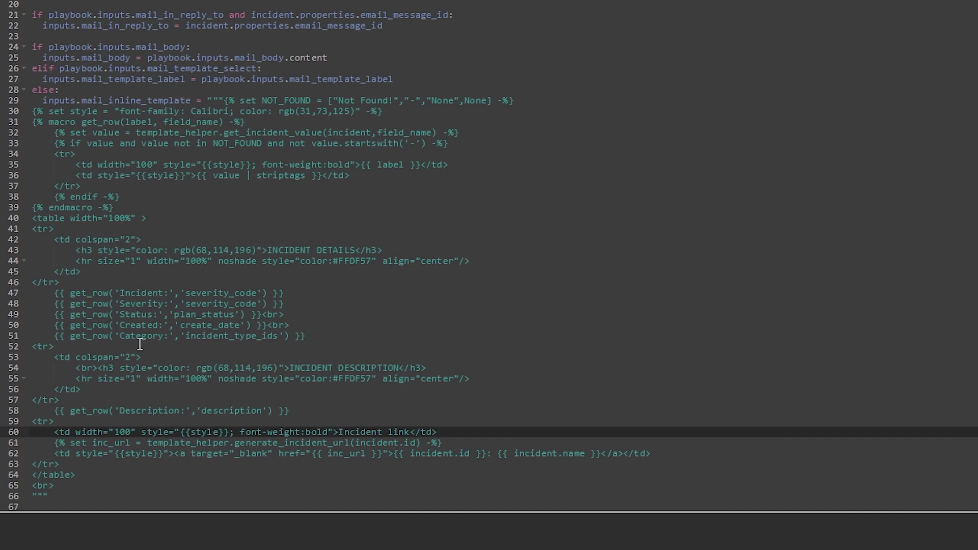
left_click_drag(32, 122, 229, 155)
left_click(242, 187)
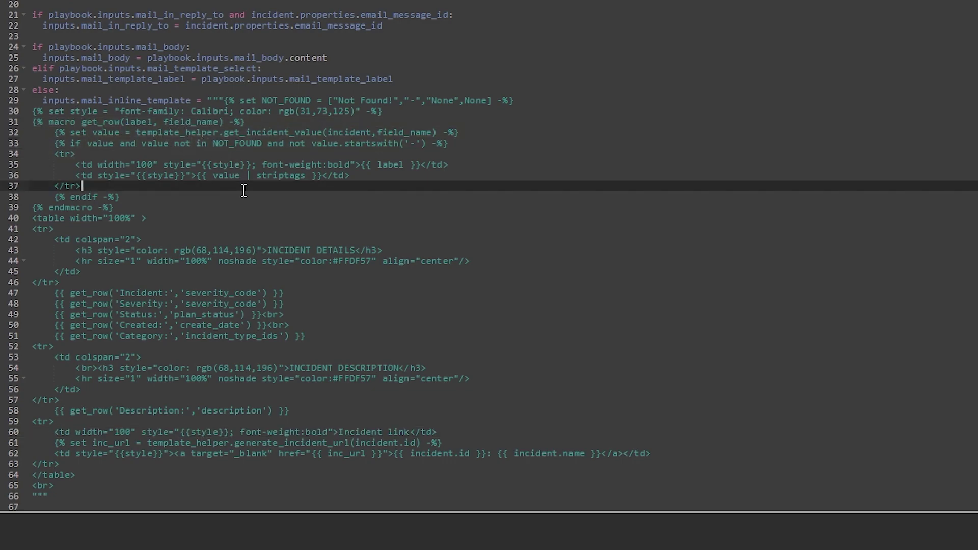
left_click_drag(73, 293, 160, 306)
left_click(176, 334)
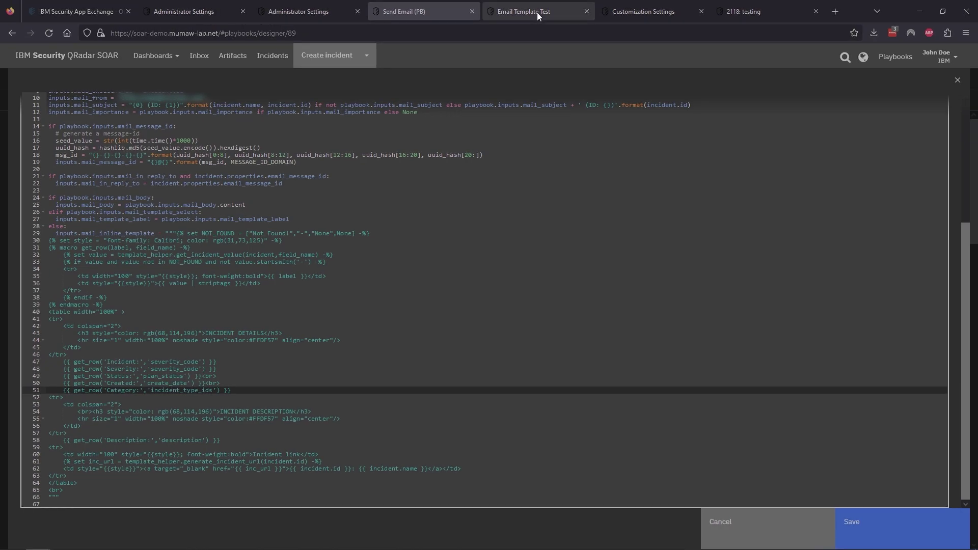
Open the Email Template Test script and examine the CSS styling sections of its inline HTML template.
left_click(537, 12)
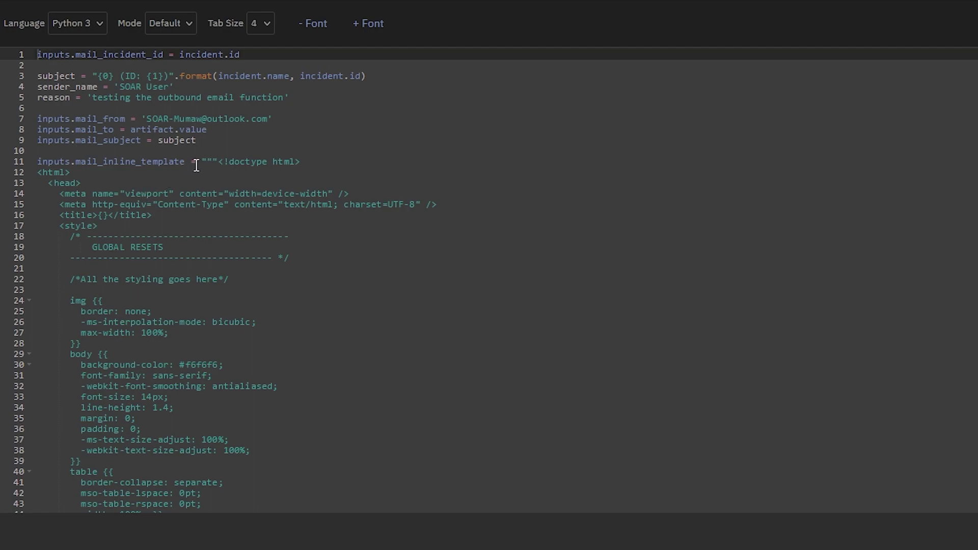
left_click_drag(201, 161, 296, 421)
scroll(295, 418, "down", 10)
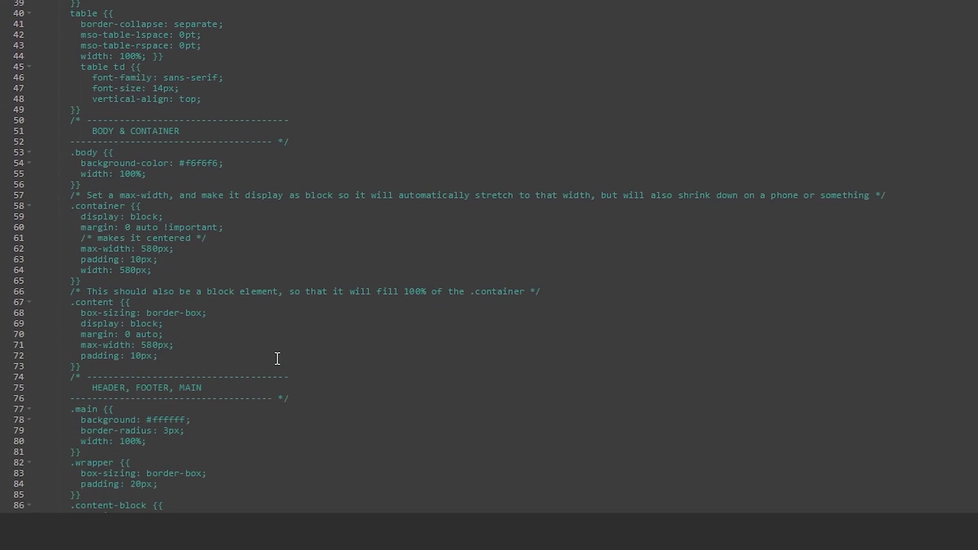
scroll(269, 268, "down", 5)
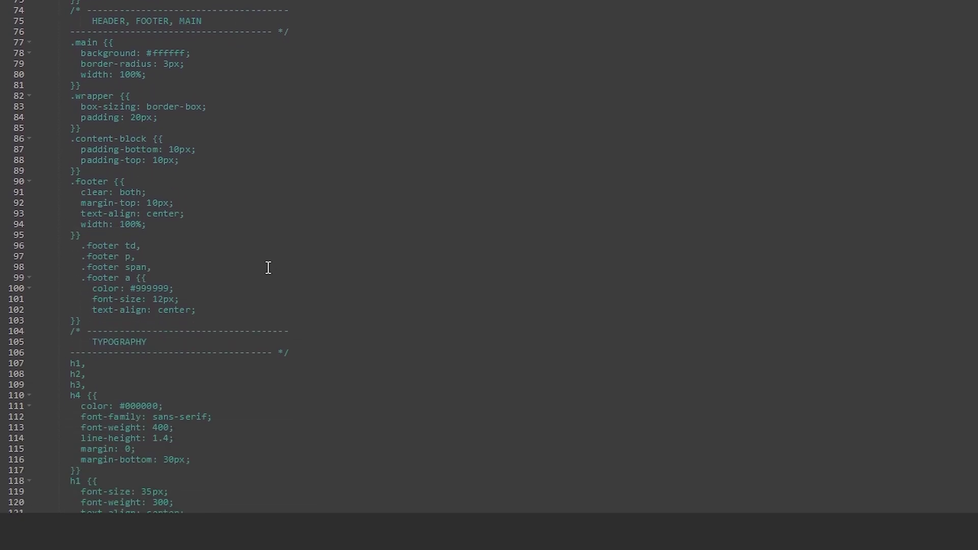
scroll(269, 268, "down", 20)
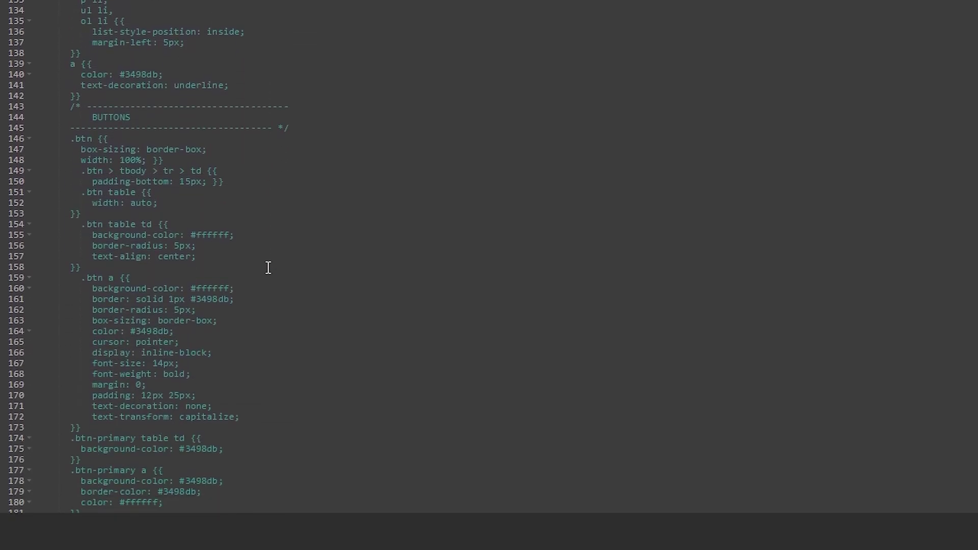
scroll(268, 268, "down", 20)
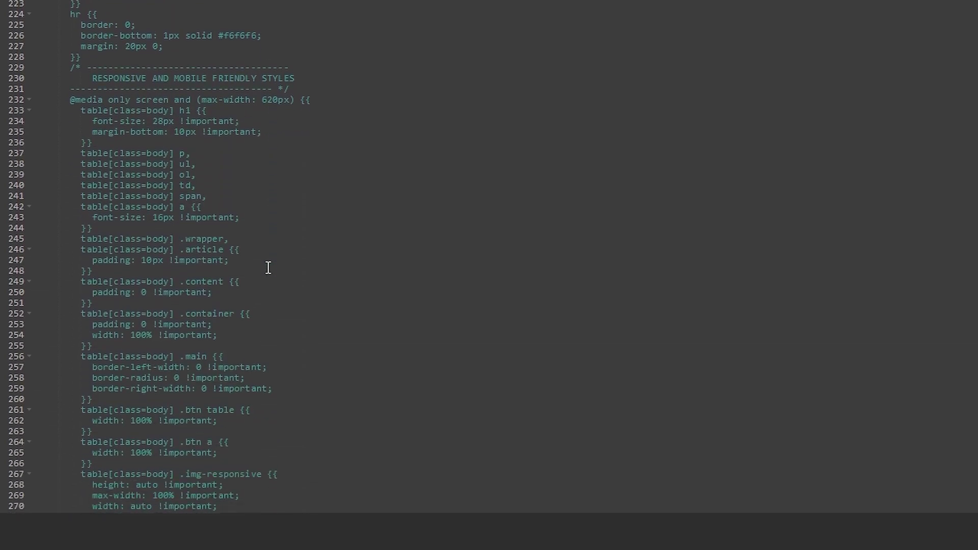
scroll(268, 266, "down", 10)
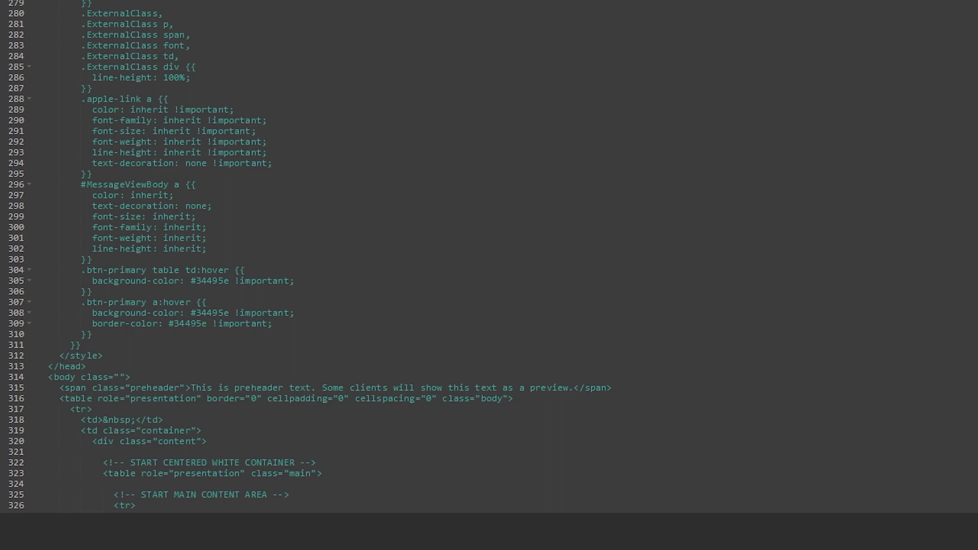
left_click(87, 5)
left_click(137, 77)
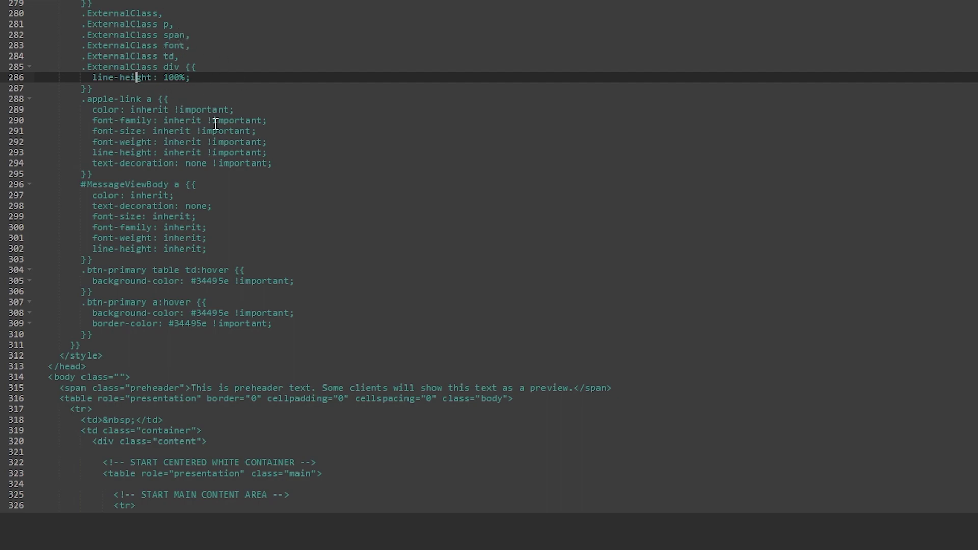
Examine the curly-brace placeholders in the template's main content and the subject, sender_name and reason arguments of the closing format call.
scroll(231, 150, "down", 15)
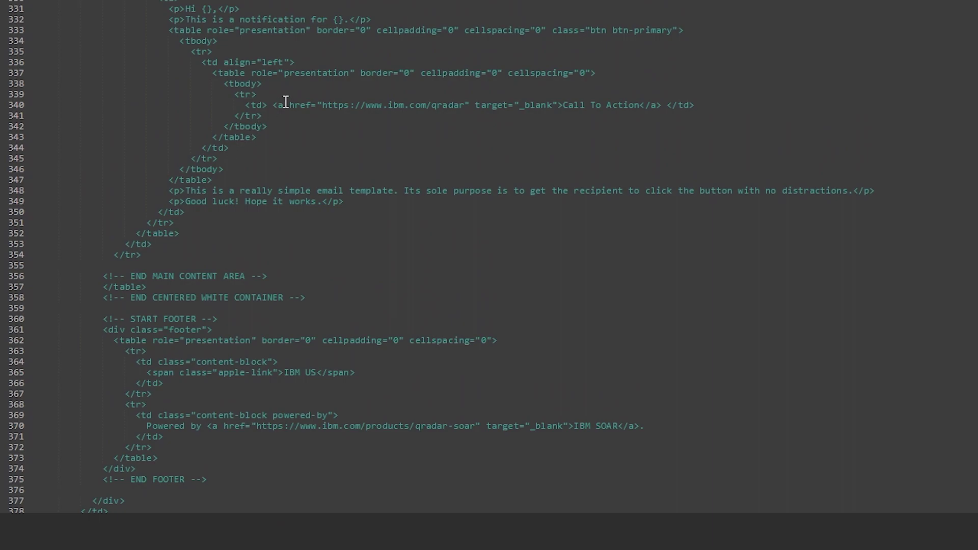
scroll(286, 98, "up", 3)
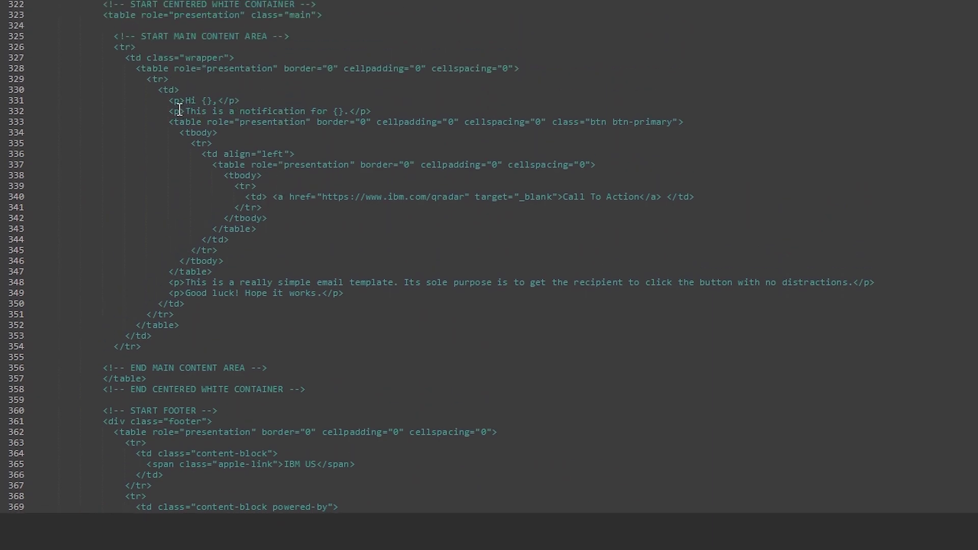
left_click_drag(200, 100, 212, 100)
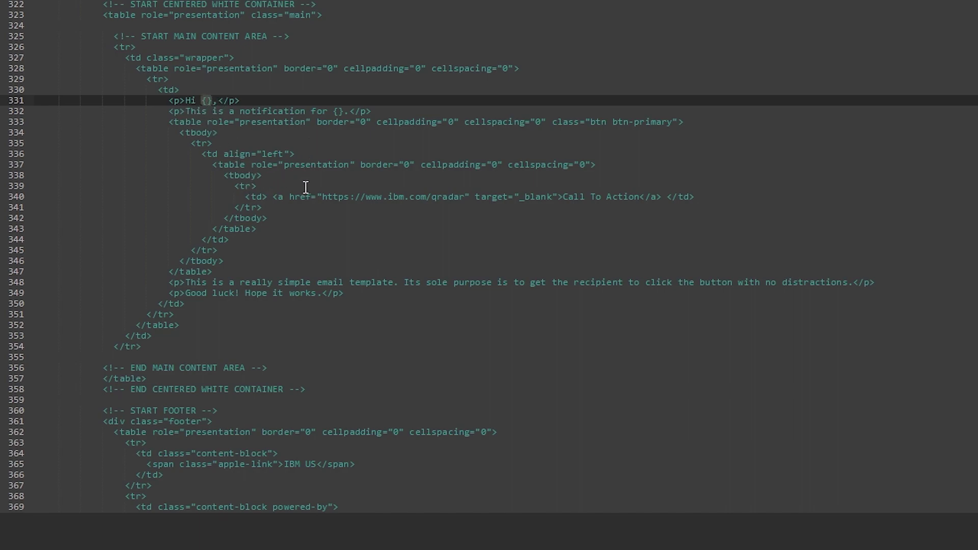
scroll(306, 188, "down", 5)
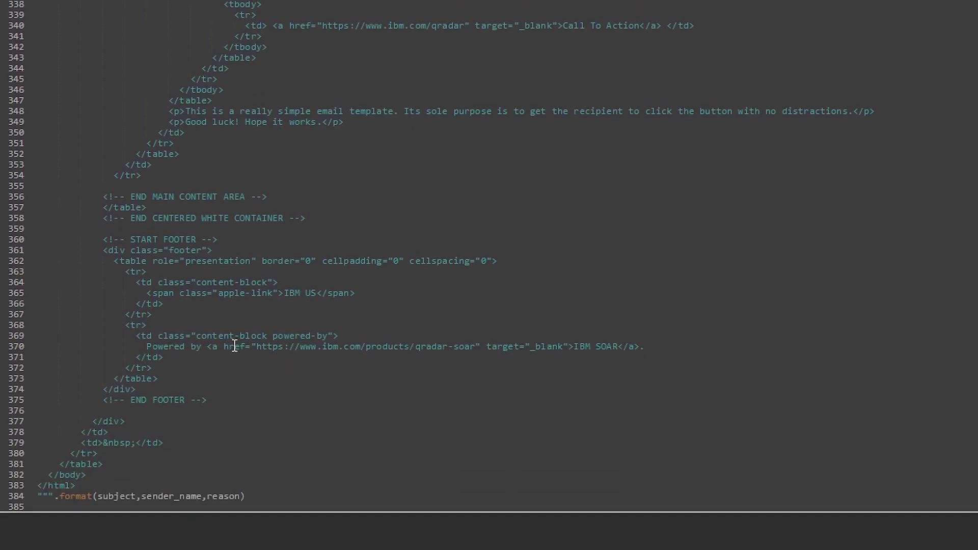
left_click_drag(100, 496, 243, 496)
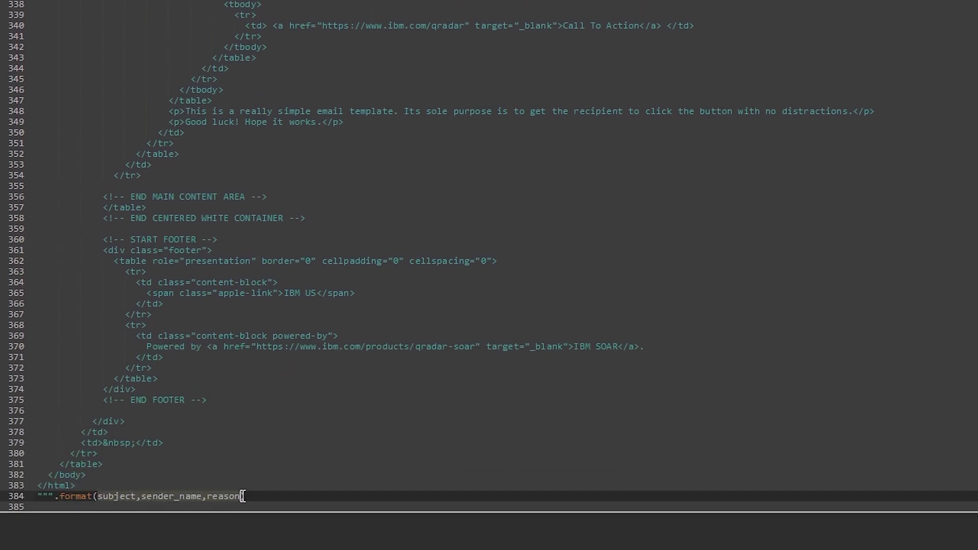
left_click(278, 497)
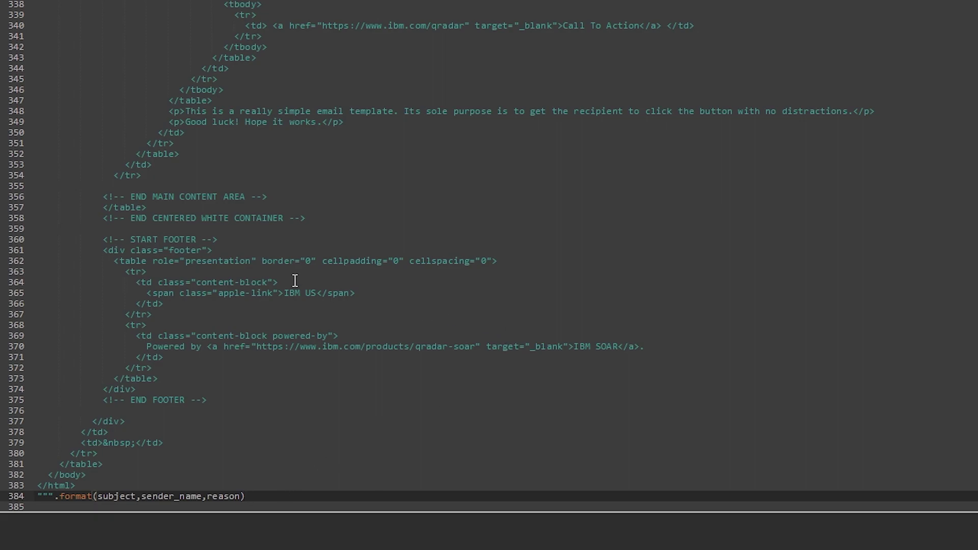
Return to the beginning of the template script and examine the variable definitions that feed the placeholders.
scroll(295, 280, "up", 20)
scroll(296, 280, "up", 20)
scroll(297, 280, "up", 15)
left_click(77, 162)
left_click_drag(77, 162, 187, 162)
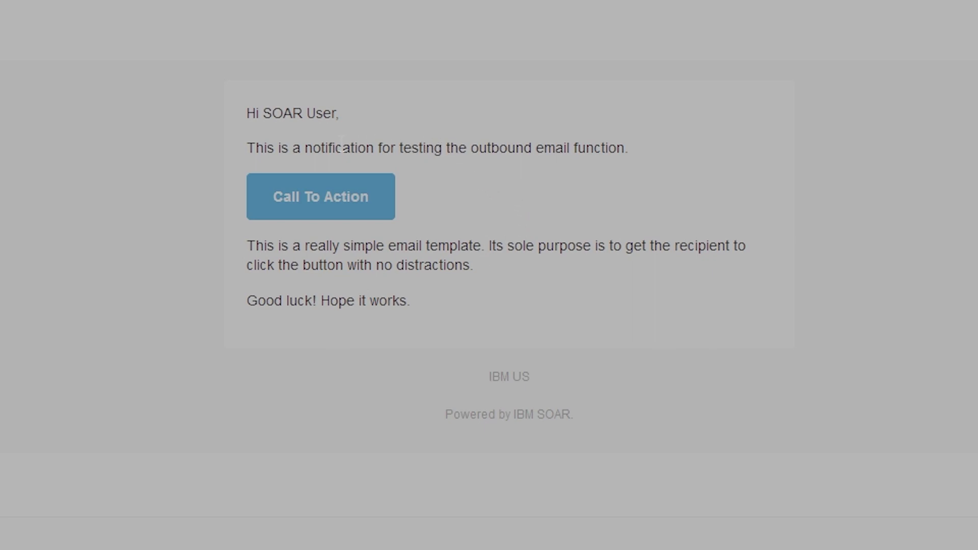
Compare the rendered email's greeting name and notification reason with the template's placeholder values.
left_click_drag(265, 113, 335, 113)
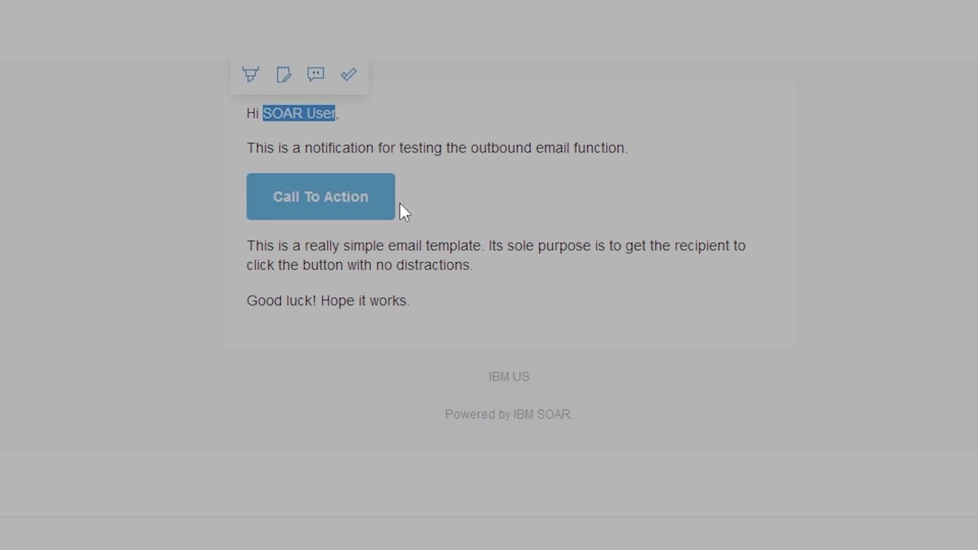
left_click(490, 200)
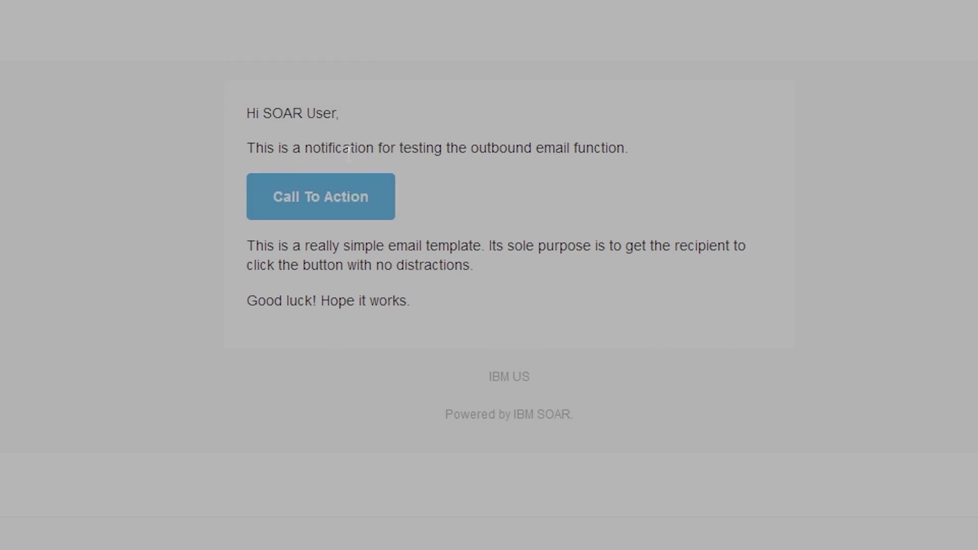
left_click_drag(400, 149, 625, 148)
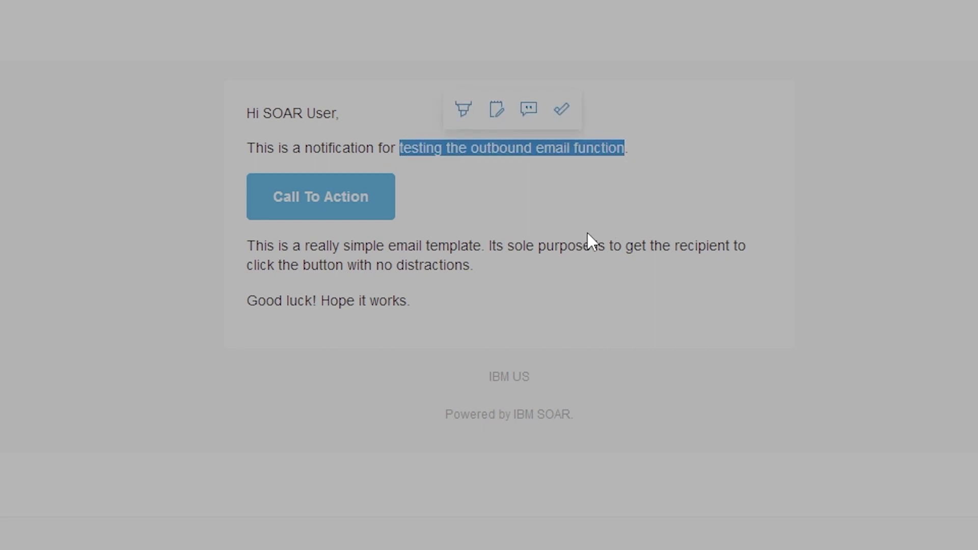
left_click(519, 268)
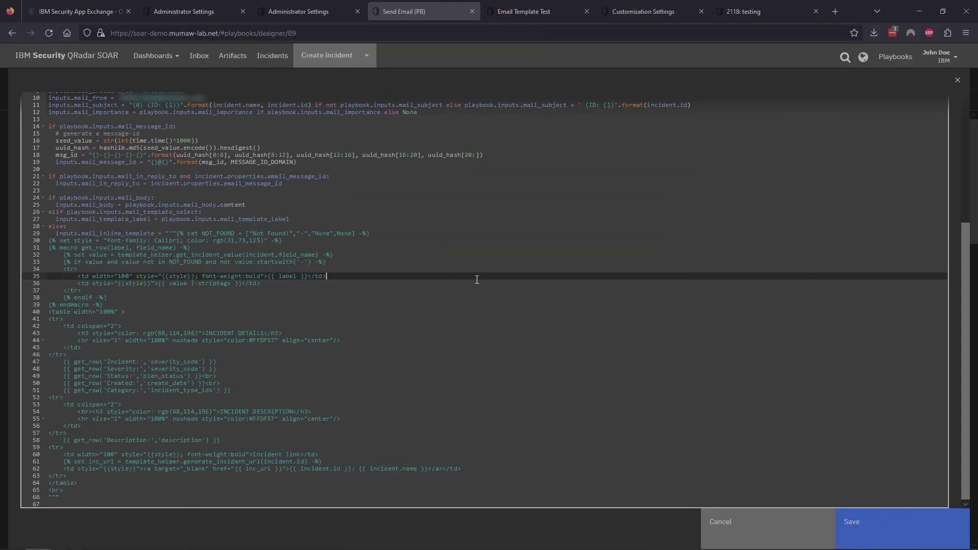
Leave the Send Email 2 script editor without saving and open the Save Outbound Email Results node's details.
scroll(477, 280, "up", 3)
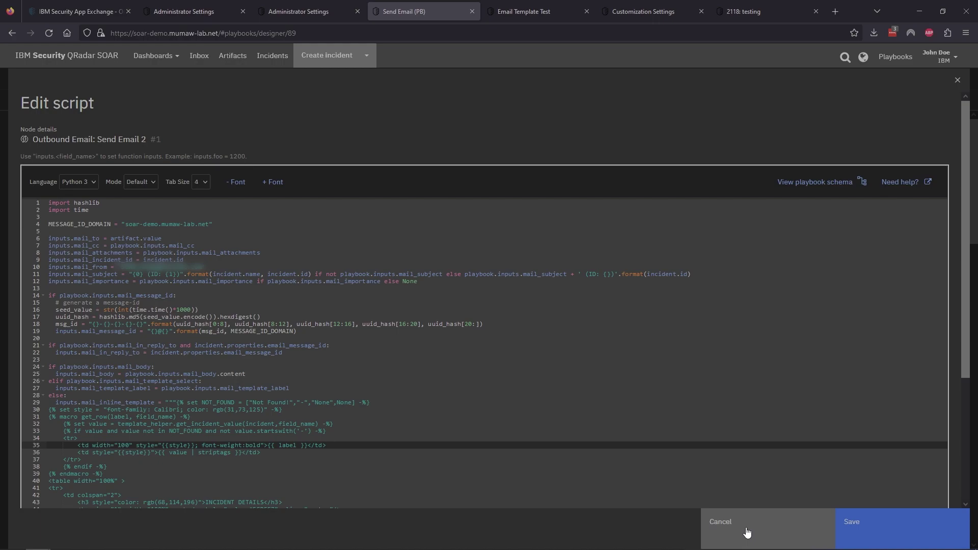
scroll(746, 532, "up", 2)
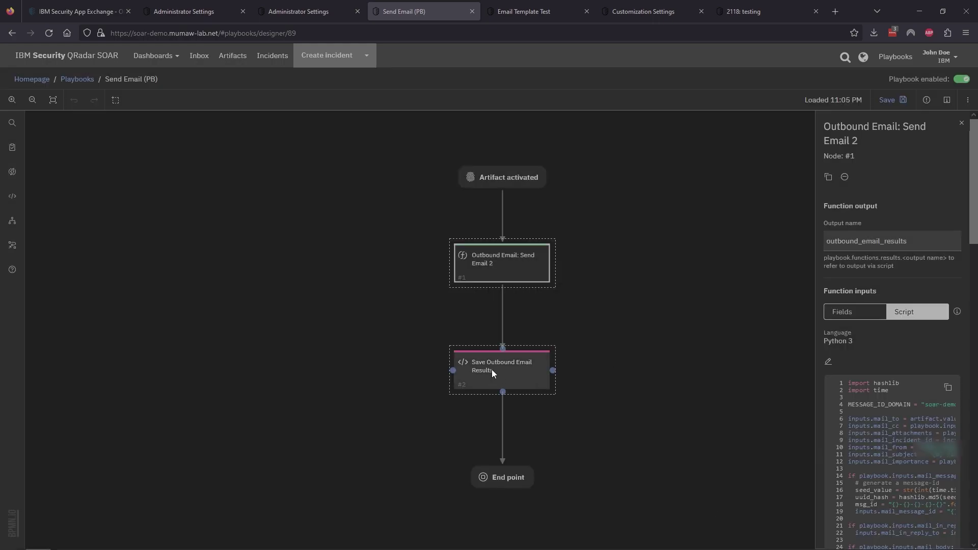
left_click(524, 372)
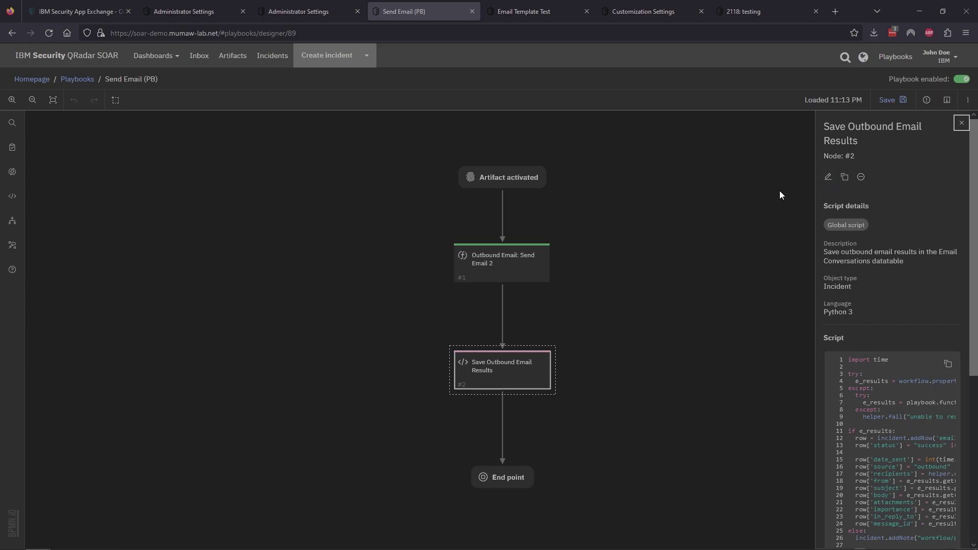
Open incident 2118 and examine its Email Conversations table and the notes added from received emails.
left_click(758, 14)
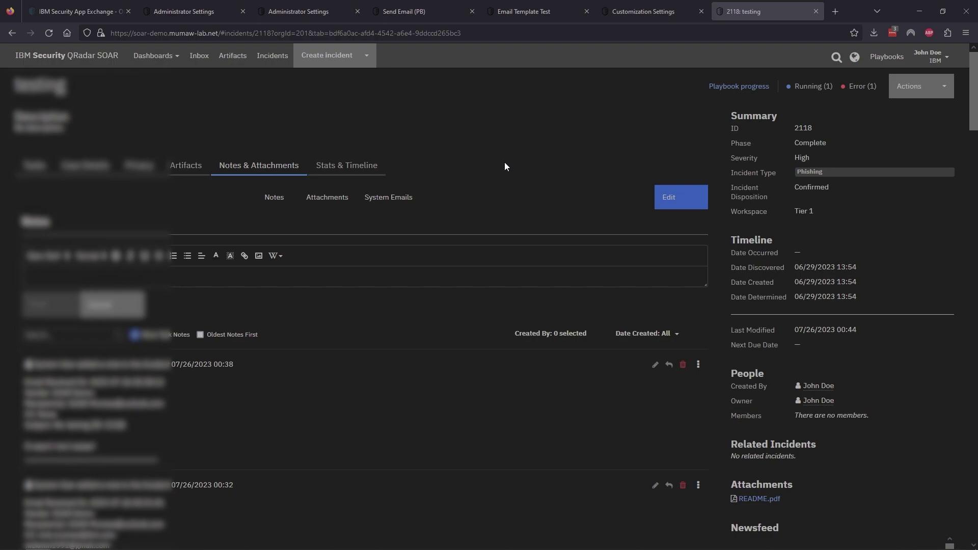
scroll(504, 162, "down", 15)
scroll(505, 163, "down", 10)
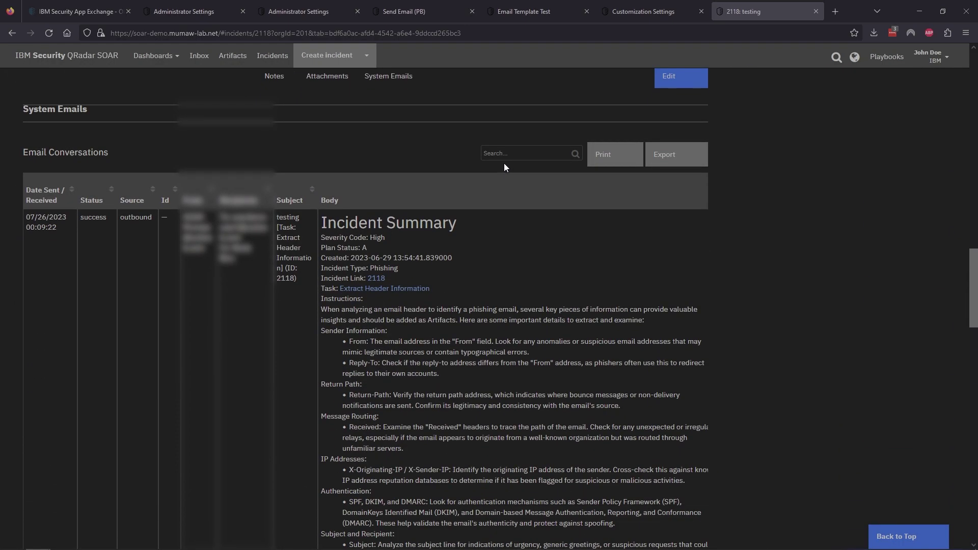
scroll(503, 163, "down", 1)
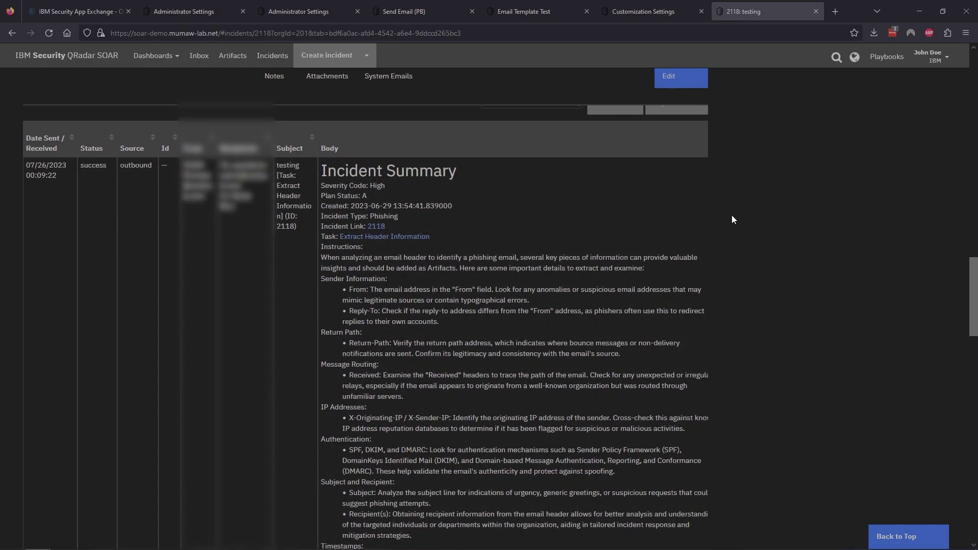
scroll(753, 207, "up", 2)
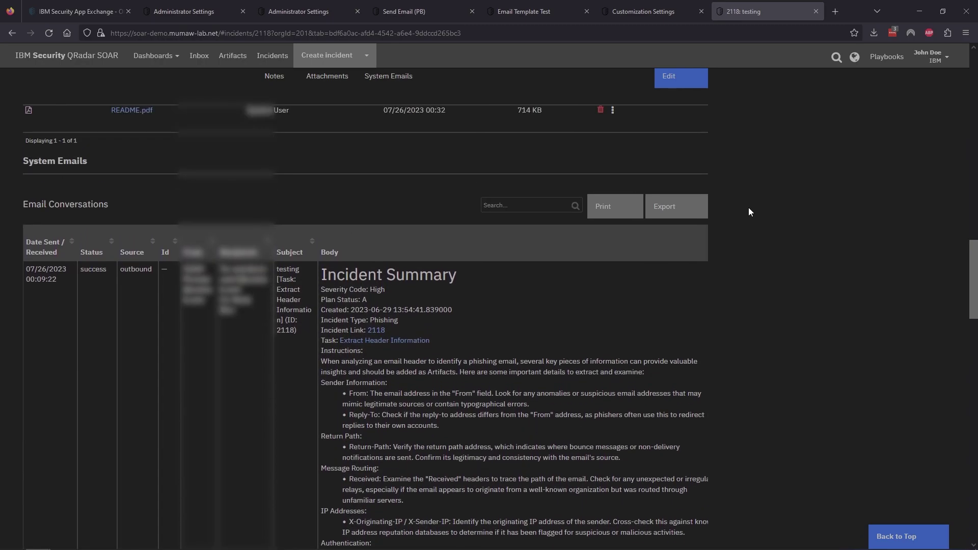
scroll(748, 208, "down", 8)
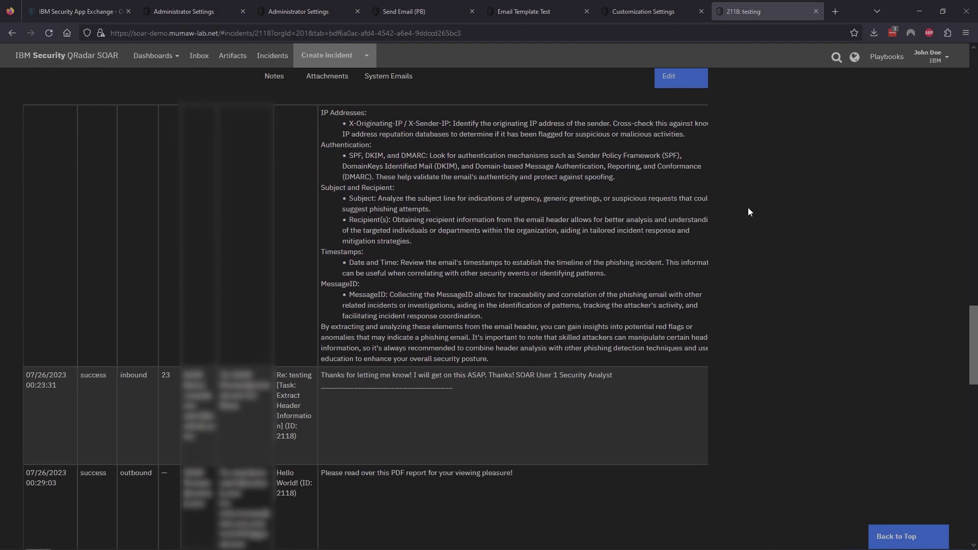
scroll(749, 212, "down", 5)
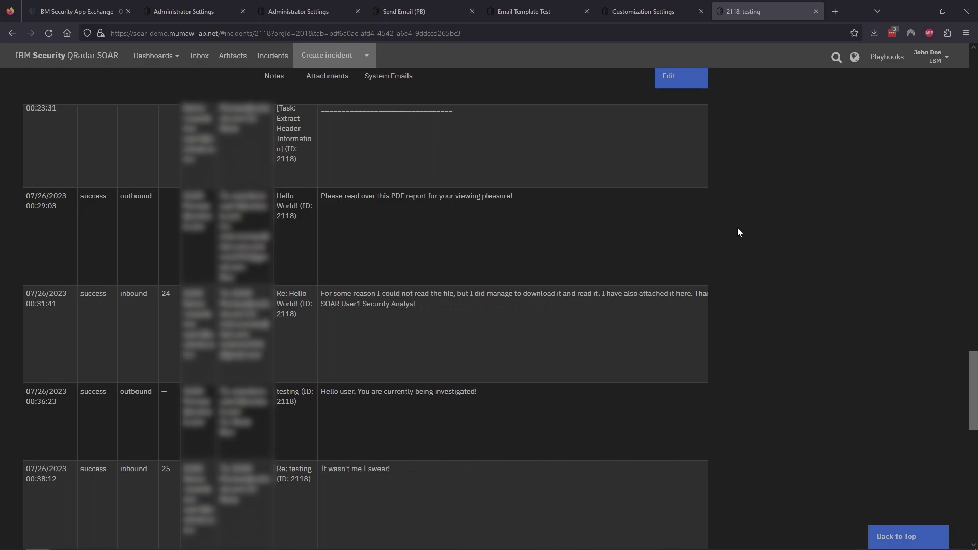
scroll(736, 232, "up", 20)
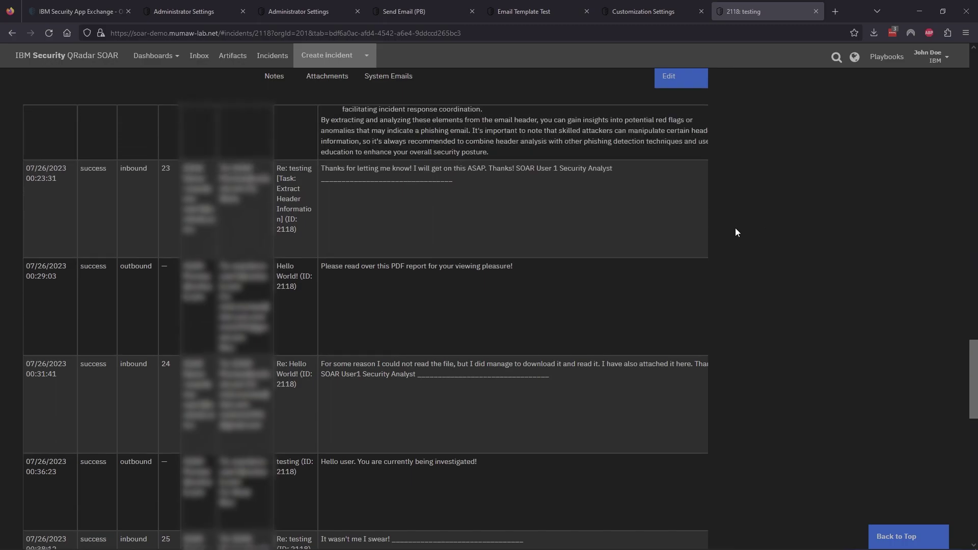
scroll(735, 228, "up", 15)
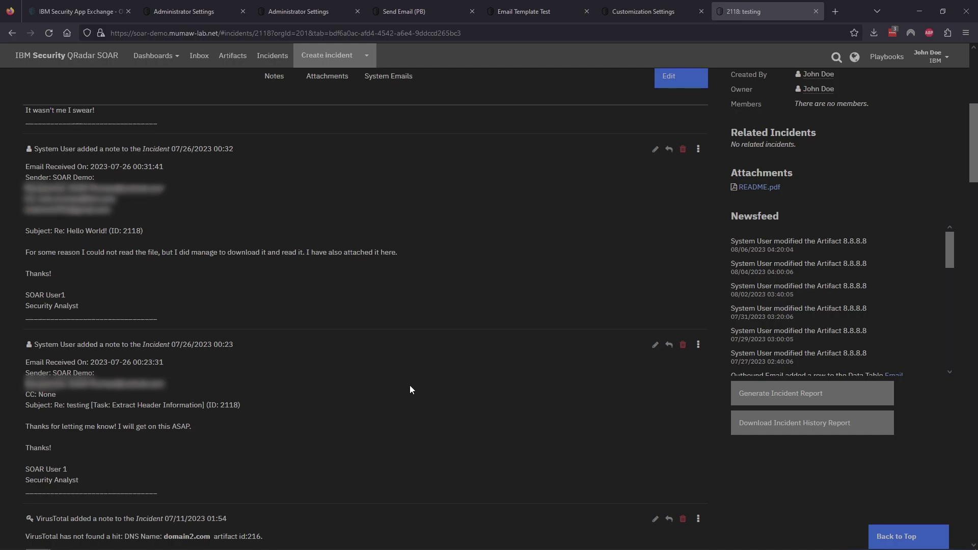
Examine the further columns of the Email Conversations table and open the row actions of the low-importance reply.
scroll(568, 425, "down", 15)
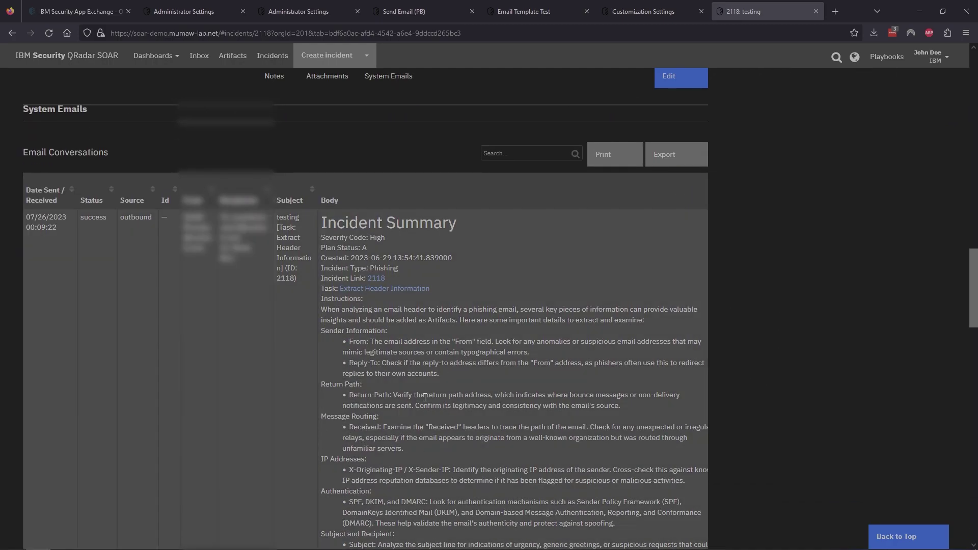
scroll(424, 397, "down", 7)
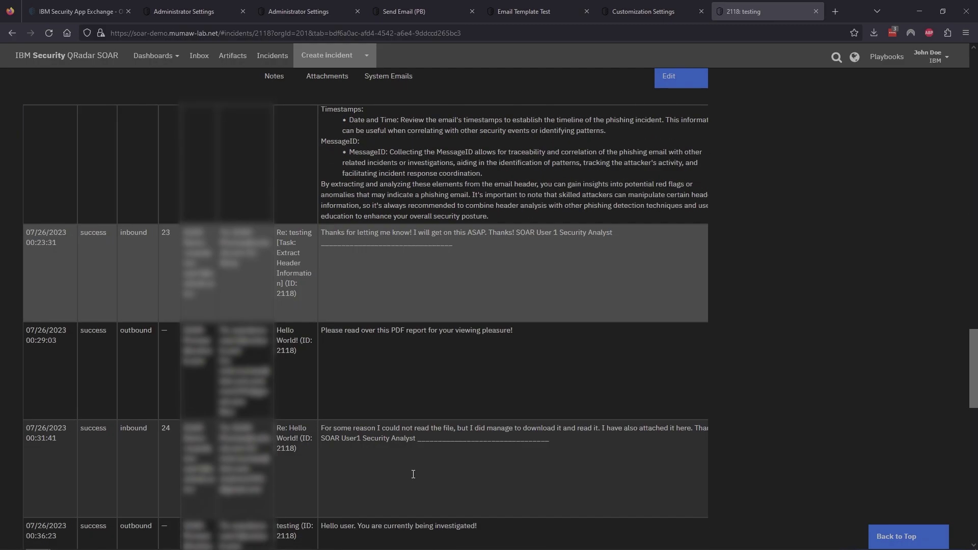
scroll(413, 474, "down", 8)
left_click_drag(389, 304, 626, 296)
scroll(665, 298, "up", 1)
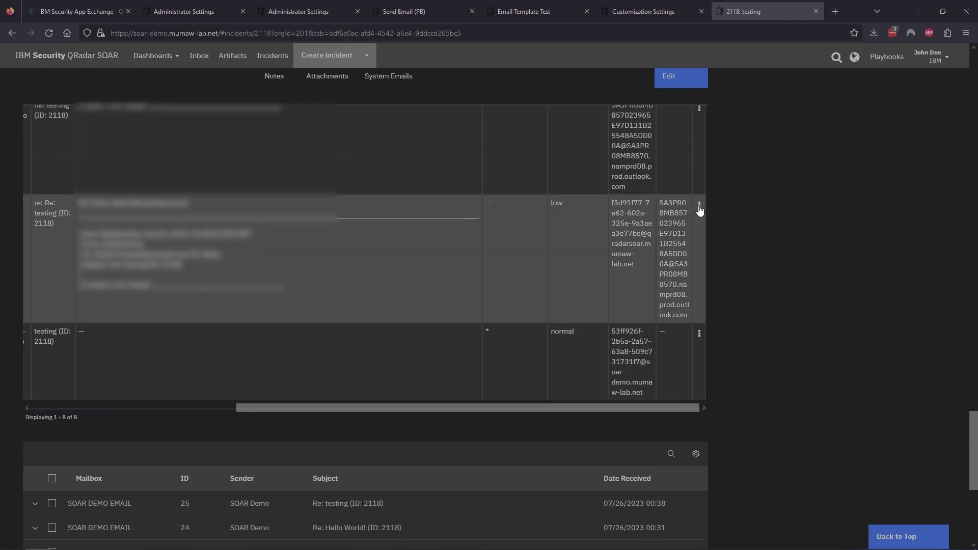
left_click(699, 206)
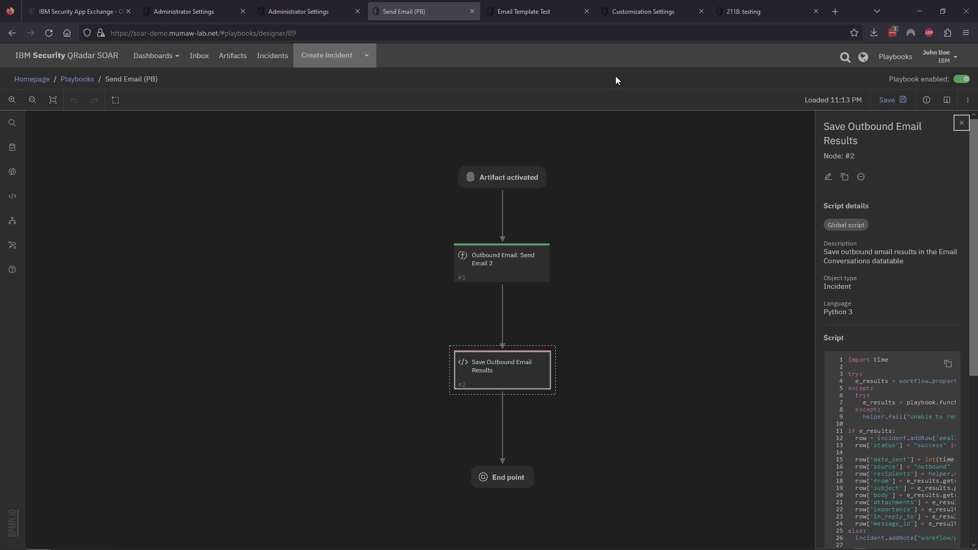
Open the Conversations Email Parser script and examine its readable_date function and the variables that parse the email information.
left_click(645, 10)
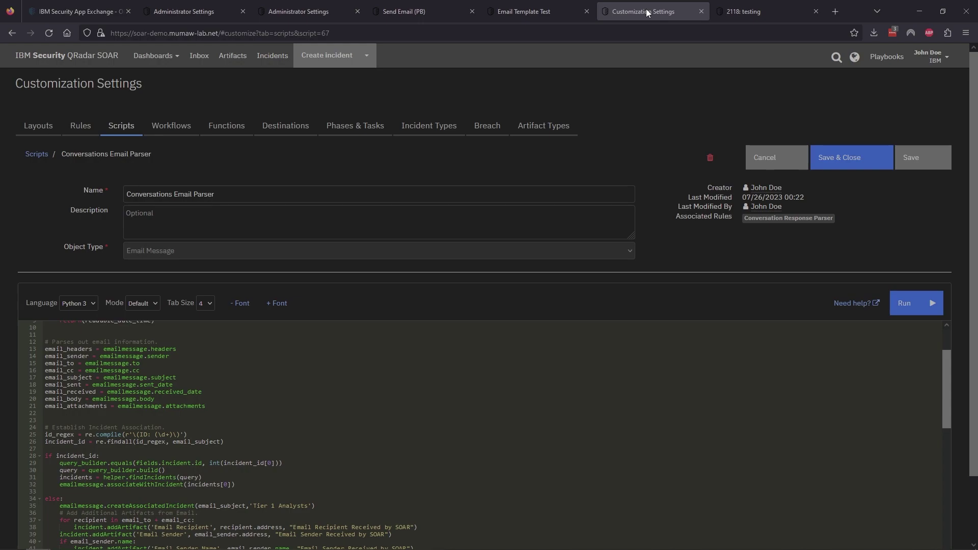
scroll(358, 386, "up", 3)
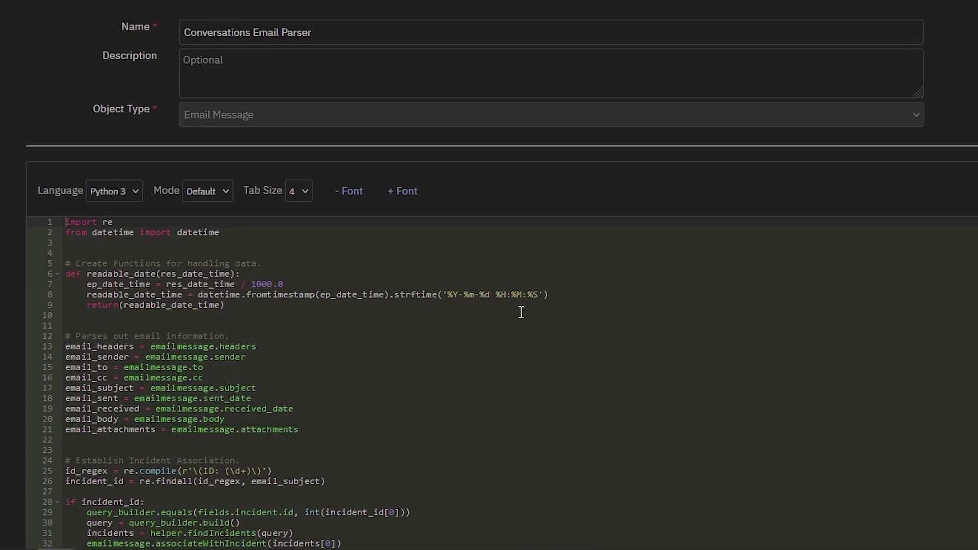
left_click_drag(311, 213, 84, 170)
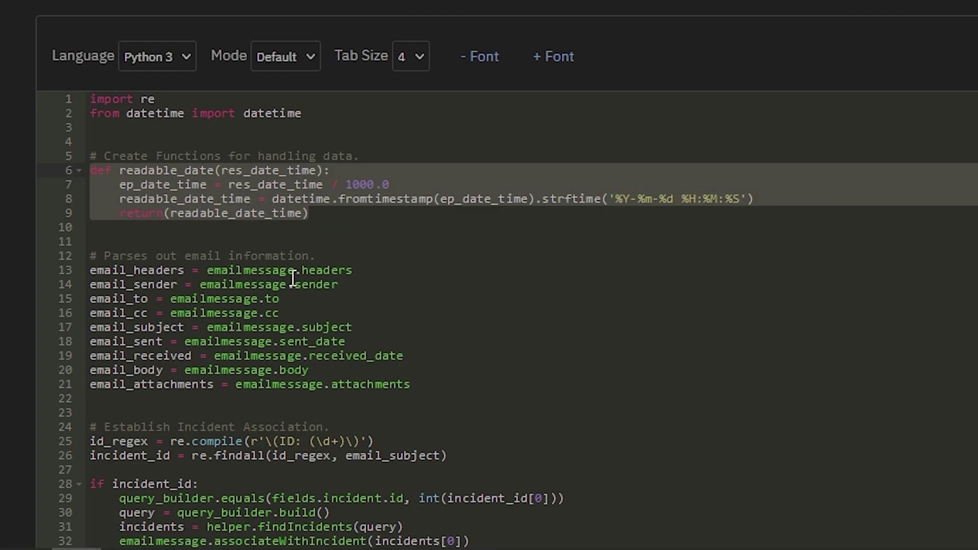
left_click(337, 237)
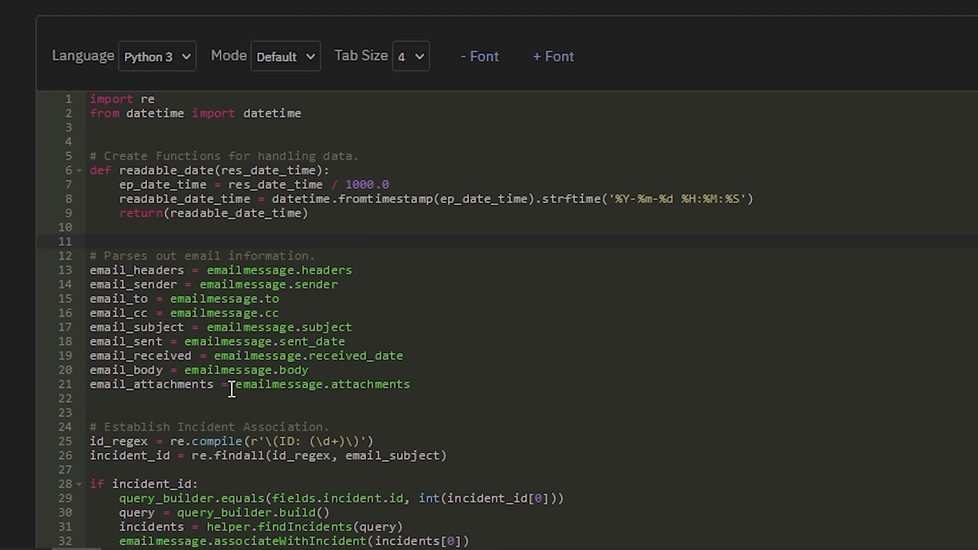
double_click(145, 357)
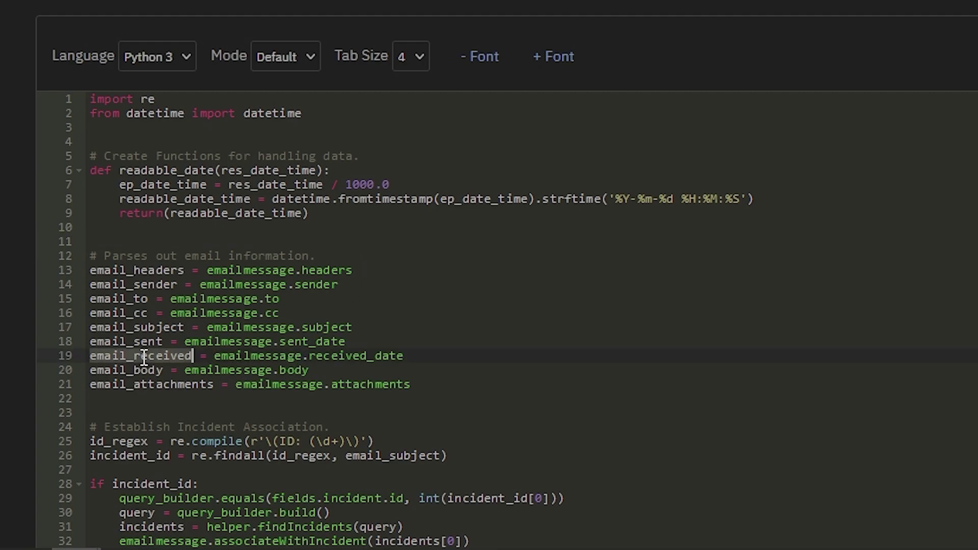
double_click(145, 340)
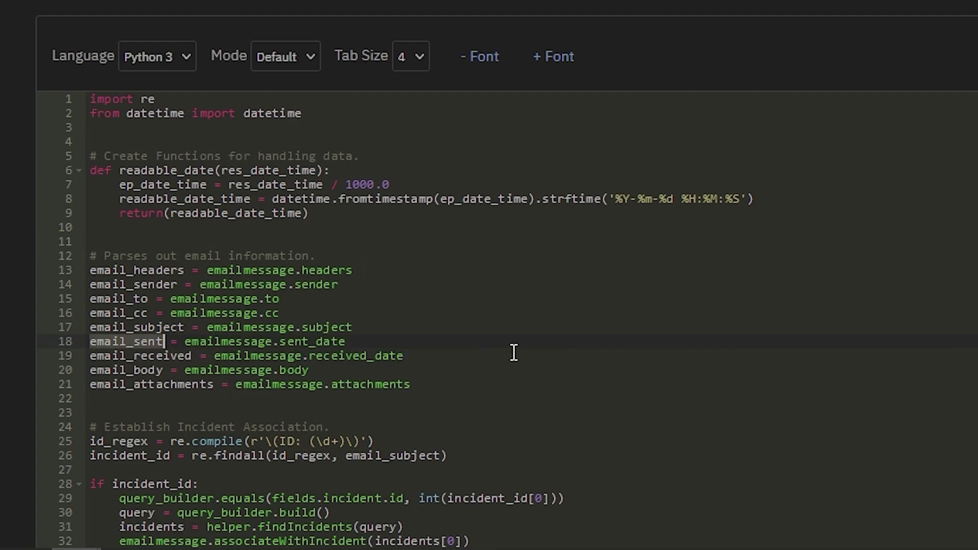
scroll(512, 350, "down", 3)
left_click_drag(208, 147, 361, 275)
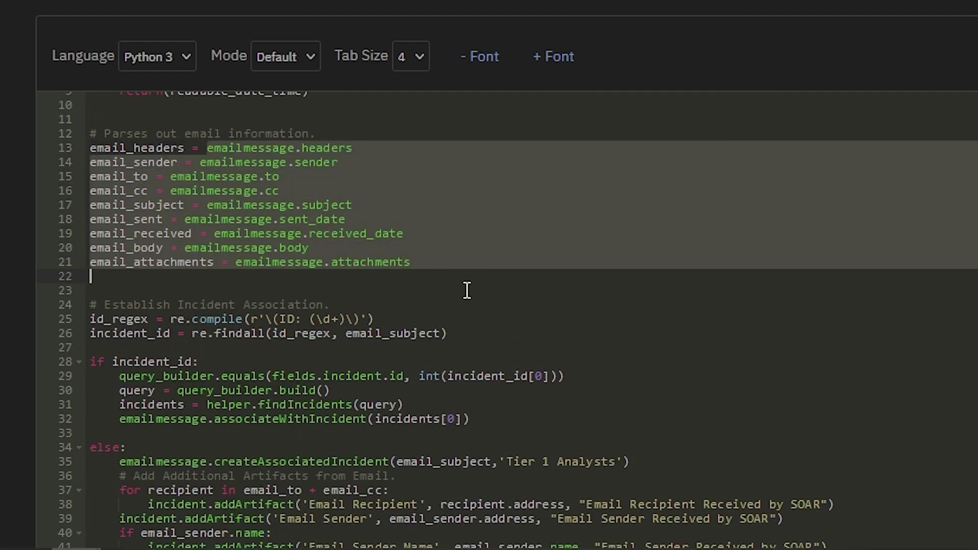
left_click(426, 278)
scroll(492, 265, "down", 3)
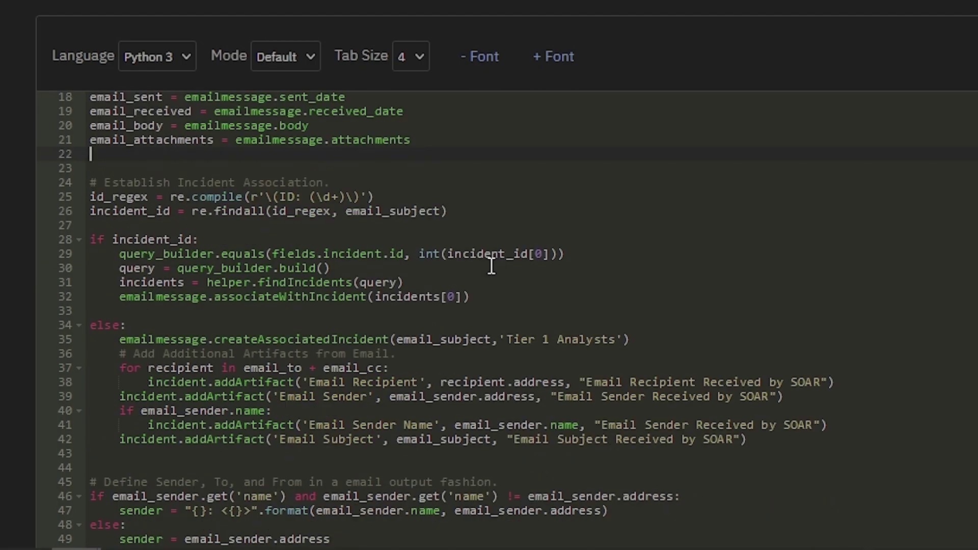
Examine the parser's incident ID regex and the code that associates the email with an existing incident.
left_click(283, 197)
left_click_drag(283, 197, 361, 197)
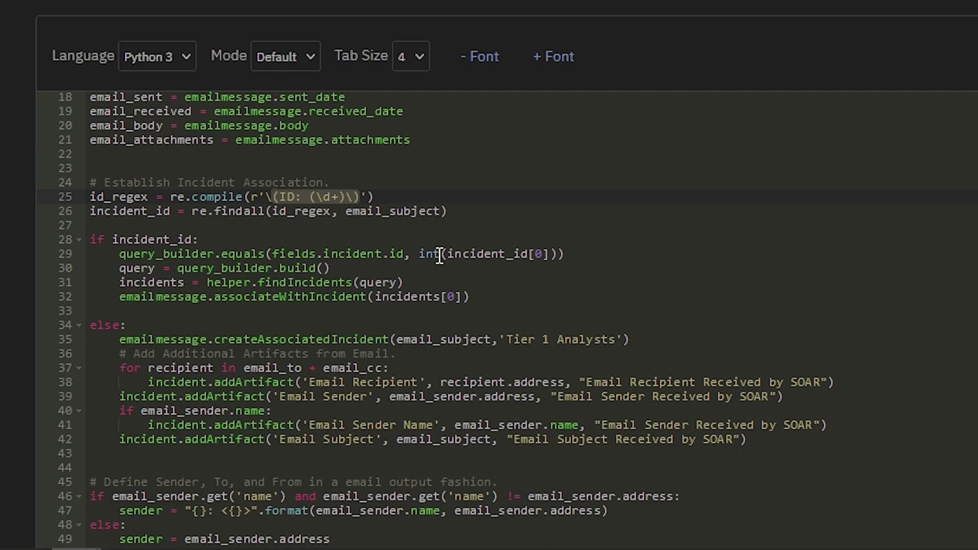
left_click_drag(309, 196, 344, 197)
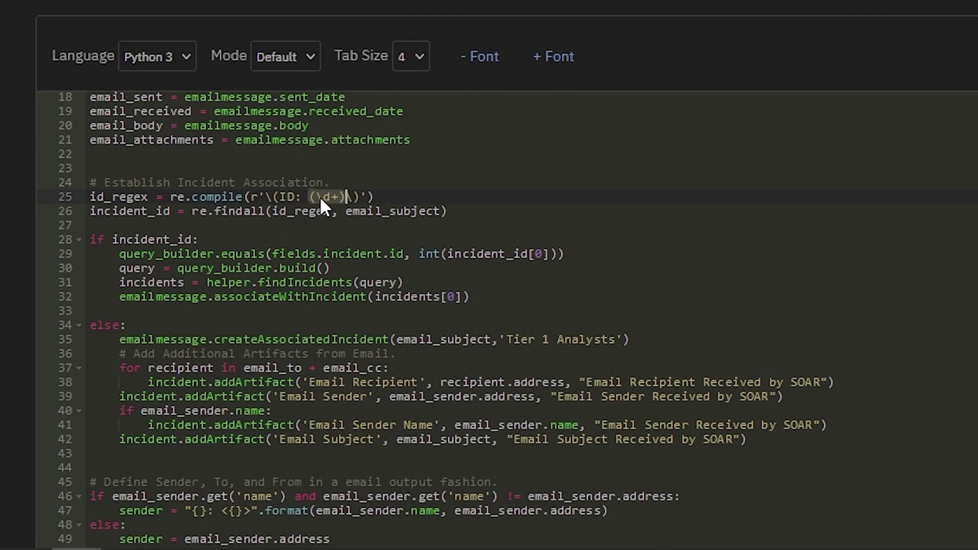
left_click(120, 253)
left_click_drag(120, 253, 474, 300)
left_click(495, 303)
Examine the parser's remaining sections on sender and recipient formatting, attachments, the Email Conversations row and the note.
scroll(498, 304, "down", 3)
scroll(497, 304, "down", 3)
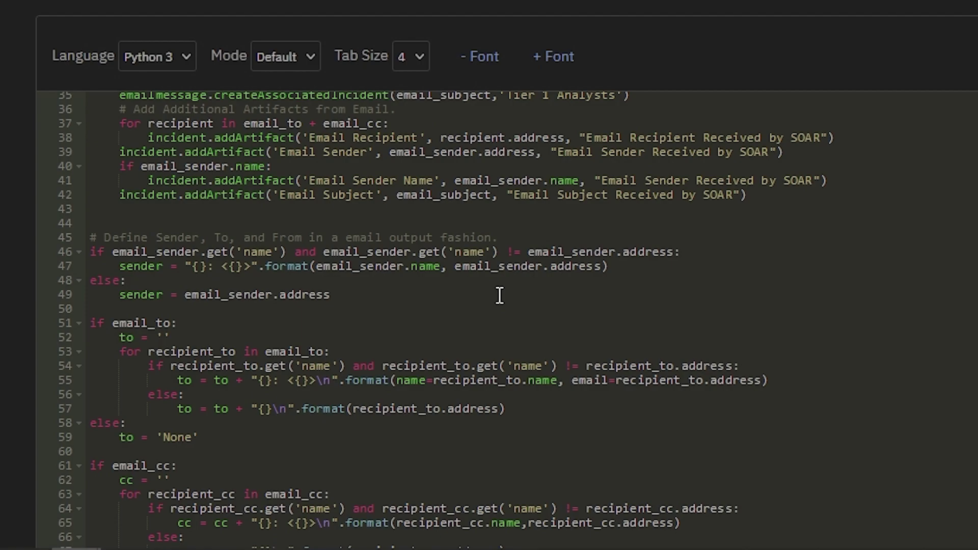
scroll(499, 296, "down", 3)
scroll(499, 296, "down", 9)
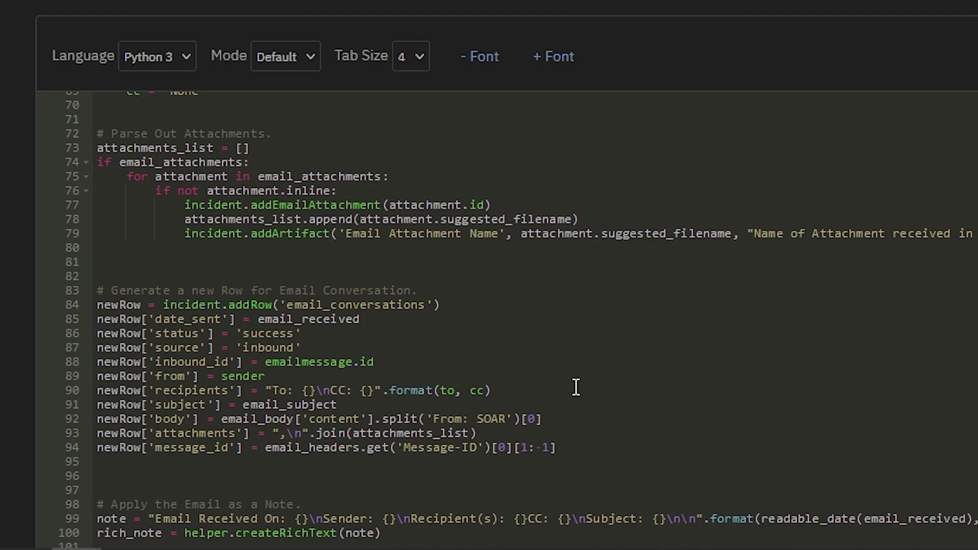
scroll(603, 373, "down", 6)
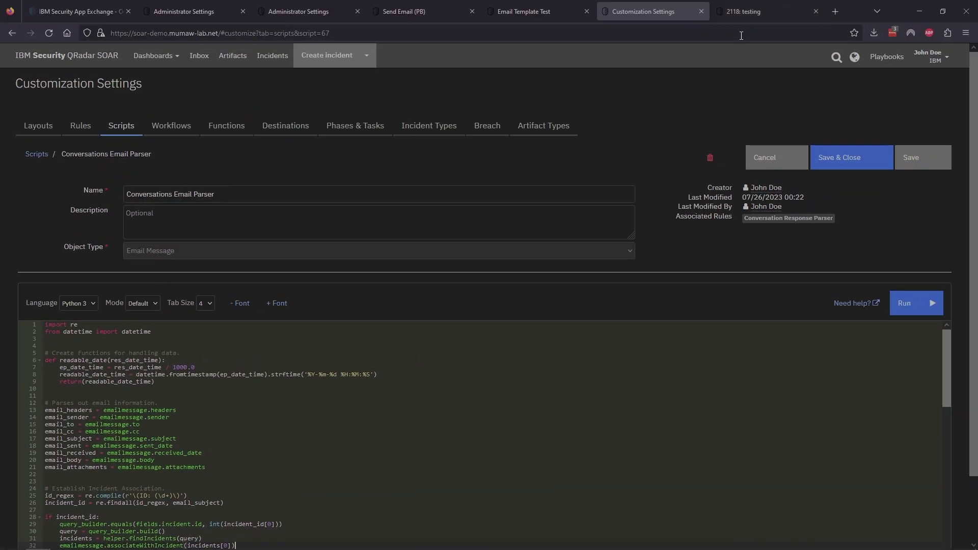
Return to incident 2118 and look at its incident-level actions, including Send Incident Email (PB).
left_click(764, 11)
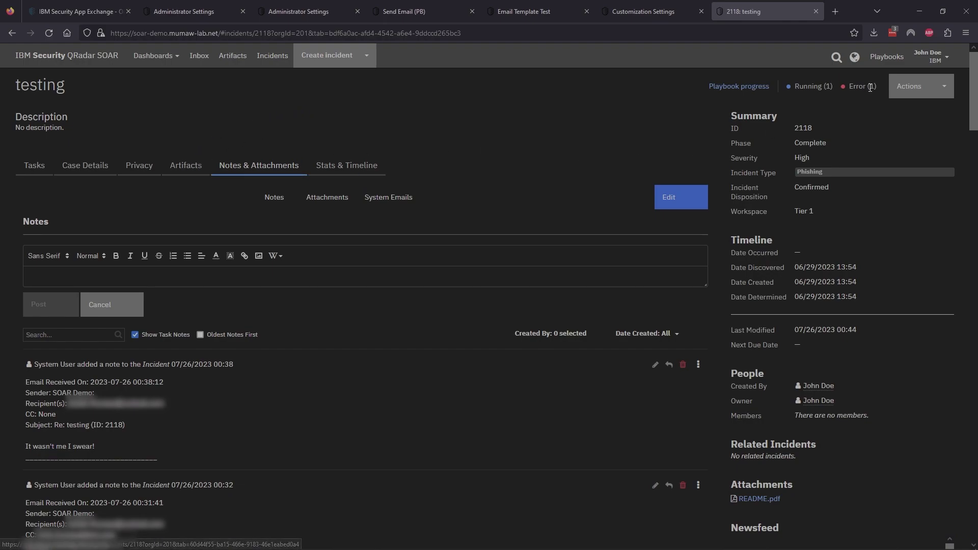
left_click(916, 86)
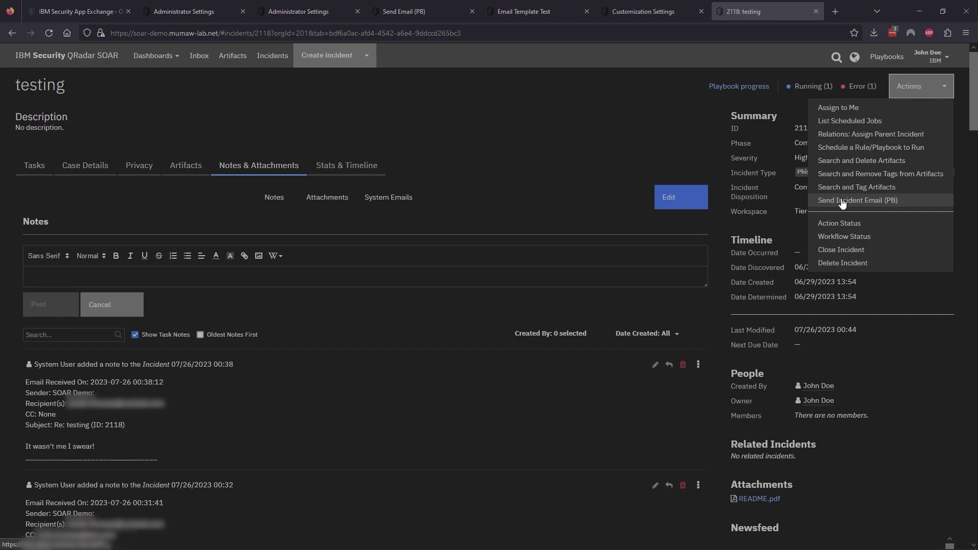
left_click(891, 203)
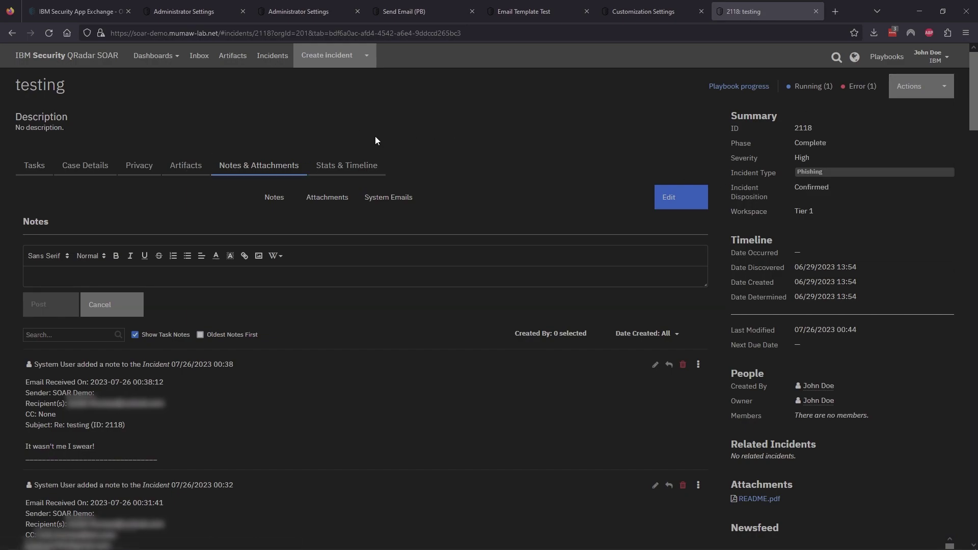
Start the Send Email (PB) playbook on the incident's Email Recipient artifact.
left_click(186, 170)
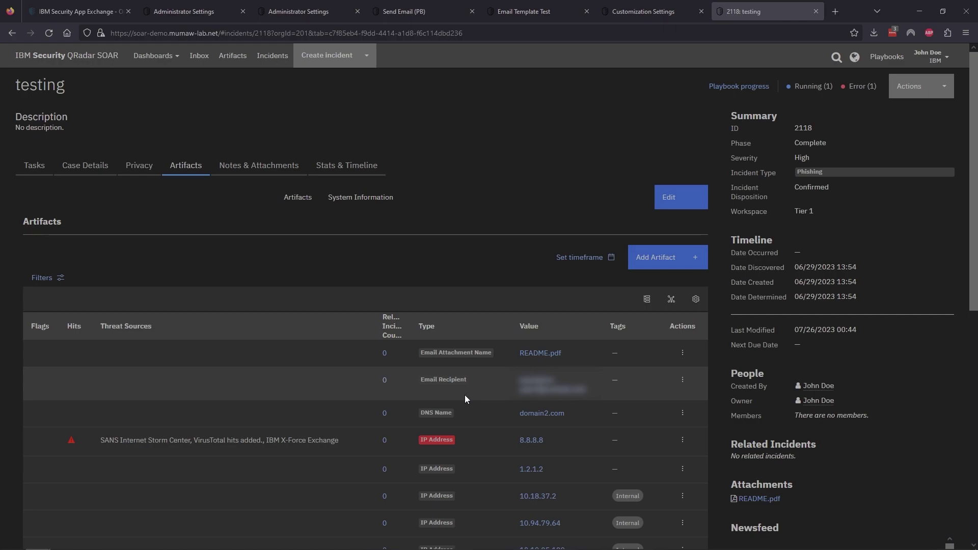
left_click(682, 381)
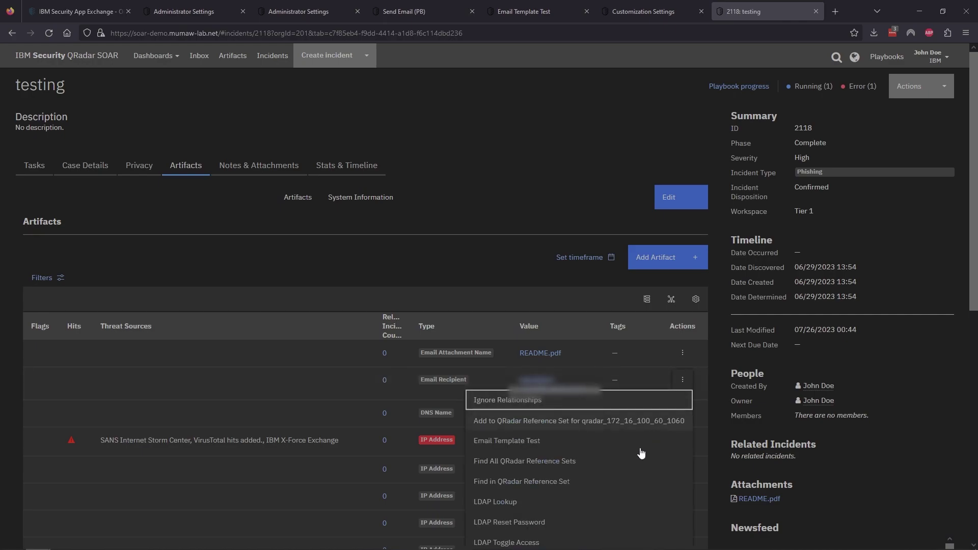
scroll(564, 458, "down", 3)
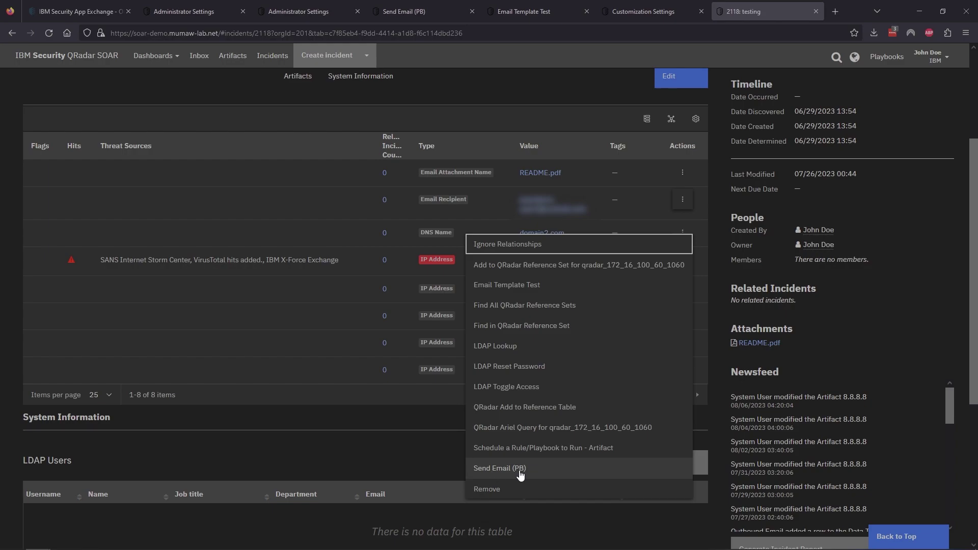
left_click(520, 471)
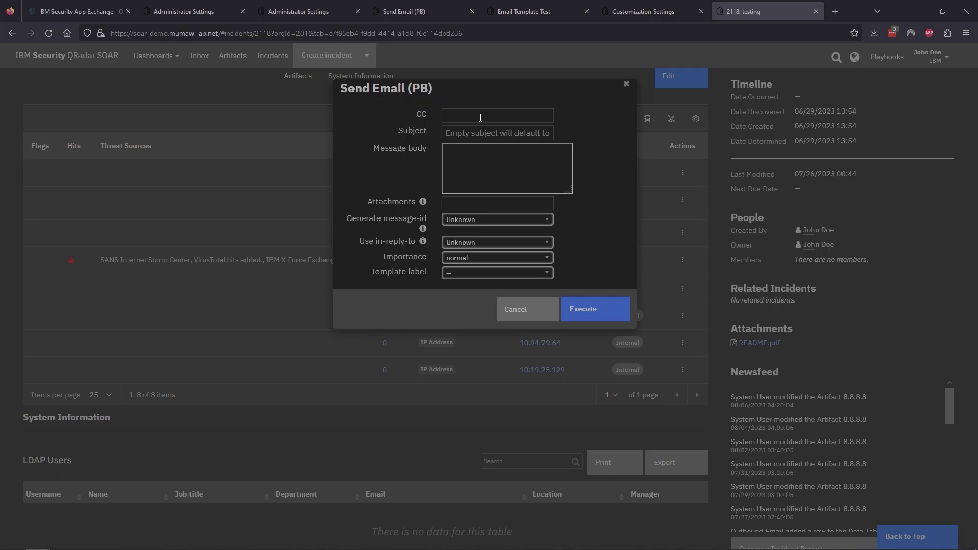
Set the email subject to "Test Subject for Email" and the message body to "This message is for the email recipient!".
left_click(470, 134)
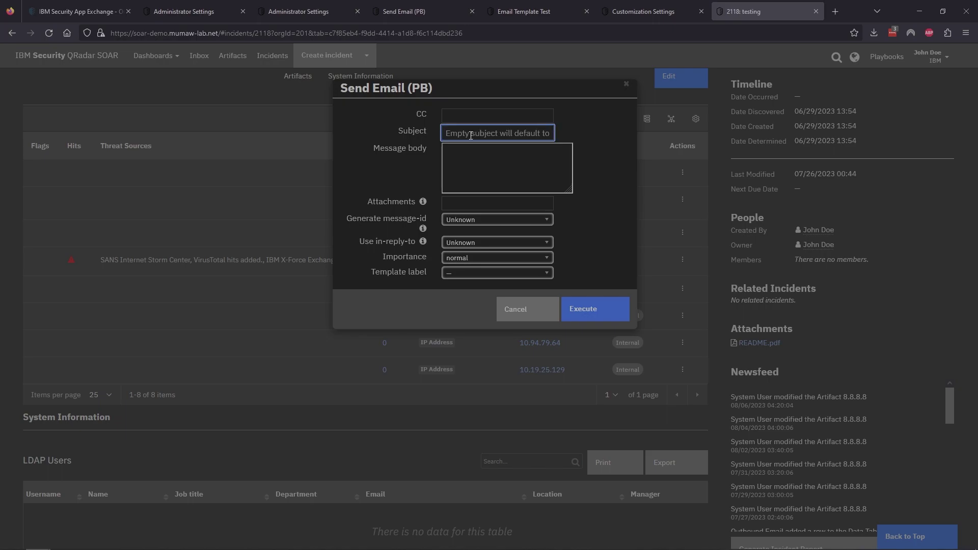
type("Test Subject for email")
key("BackSpace")
key("BackSpace")
key("BackSpace")
key("BackSpace")
key("BackSpace")
type("Email")
left_click(486, 163)
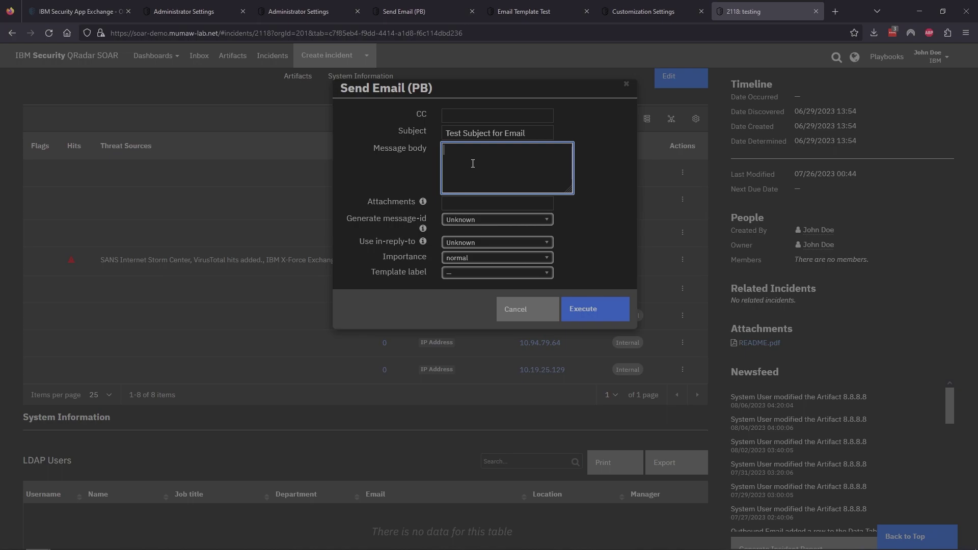
type("This message is for the email recipient!")
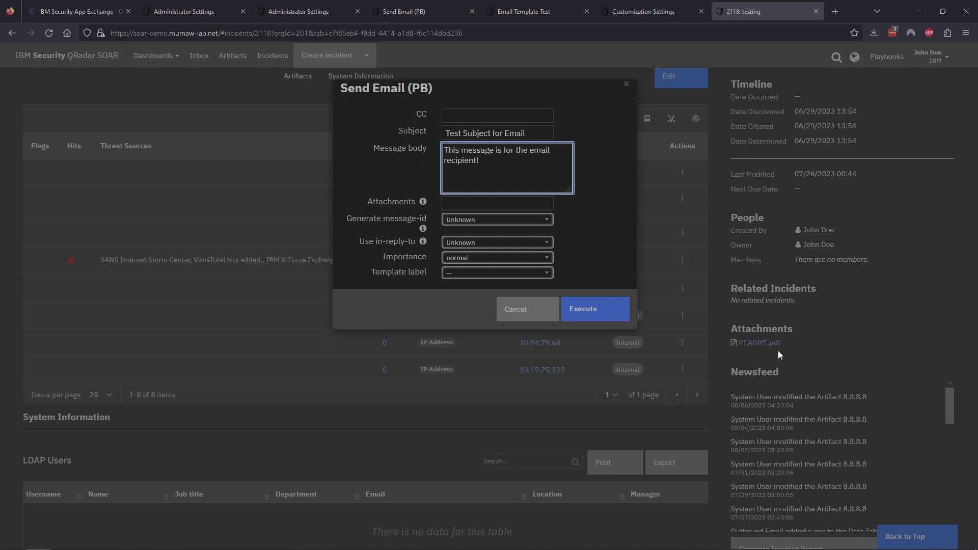
Attach README.pdf to the email and set Generate message-id to Yes.
left_click(467, 203)
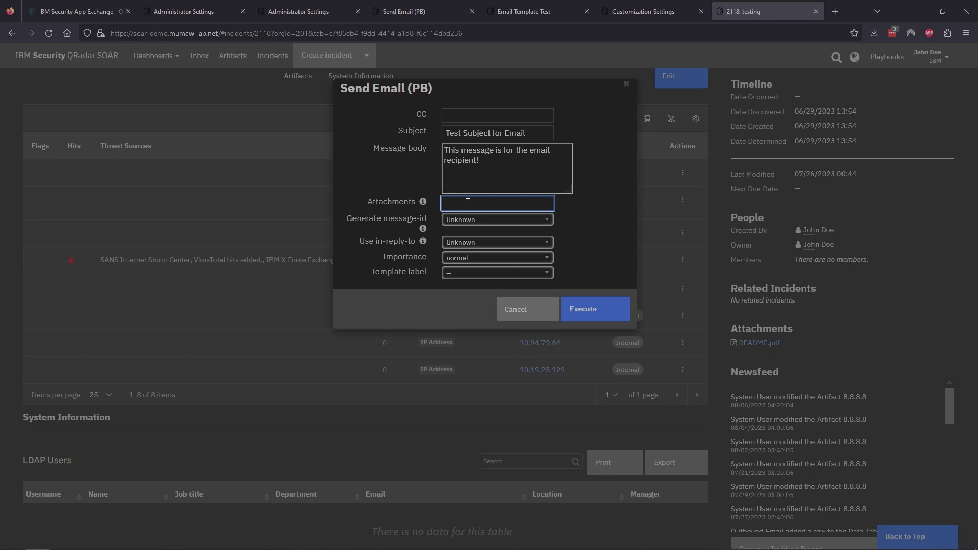
type("README.pdf")
left_click(468, 220)
left_click(461, 231)
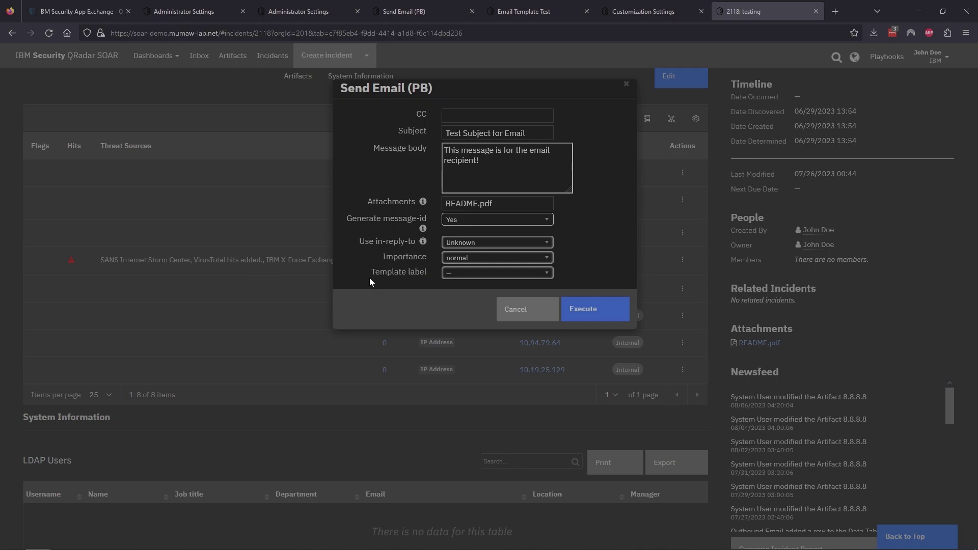
Check the available template labels, leave the template unset and execute the Send Email playbook.
left_click(492, 275)
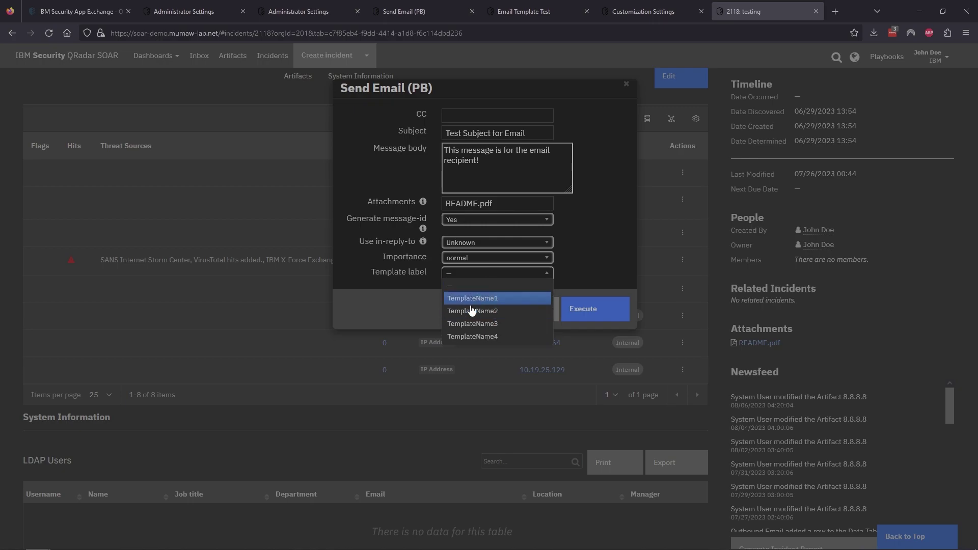
left_click(399, 285)
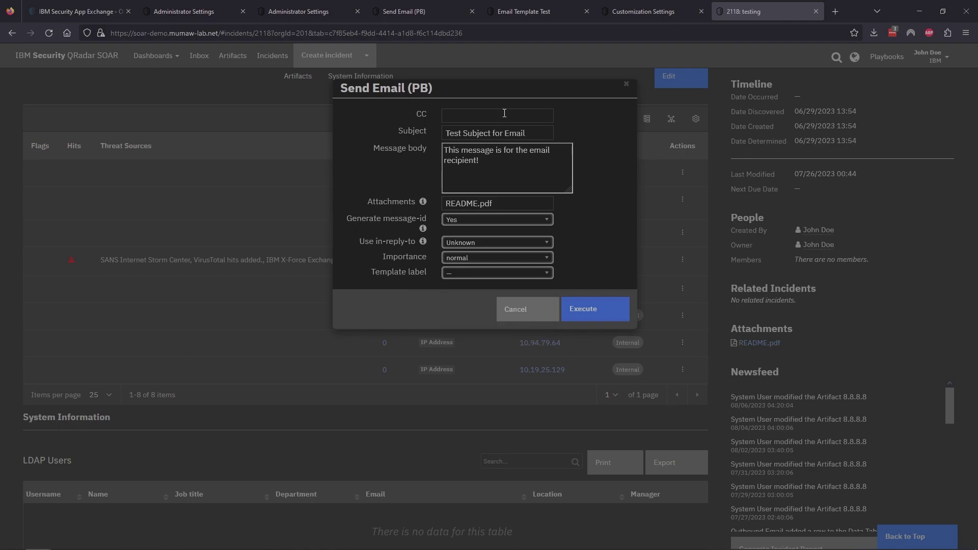
left_click(587, 311)
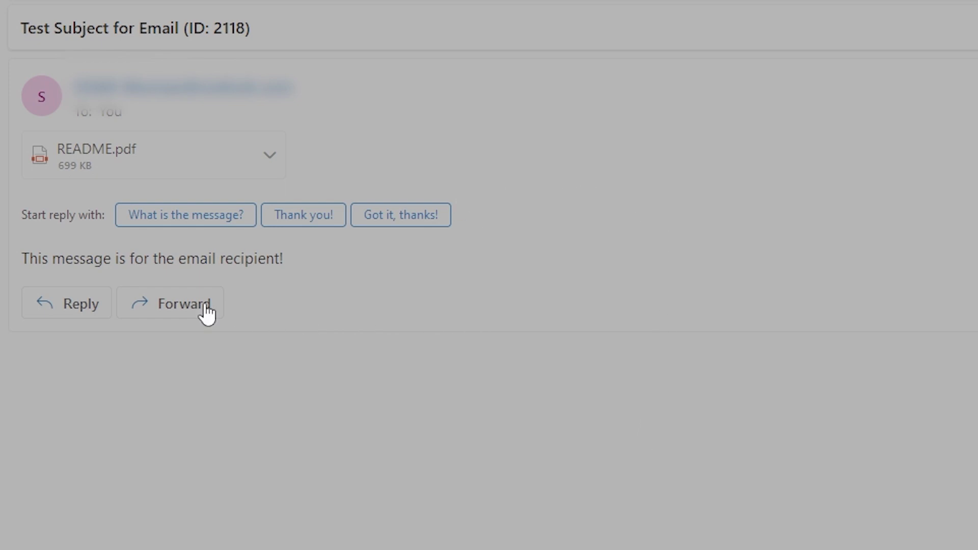
Check the message body of the received email in the recipient's mailbox and send the suggested reply "Got it, thanks!".
left_click_drag(20, 258, 318, 258)
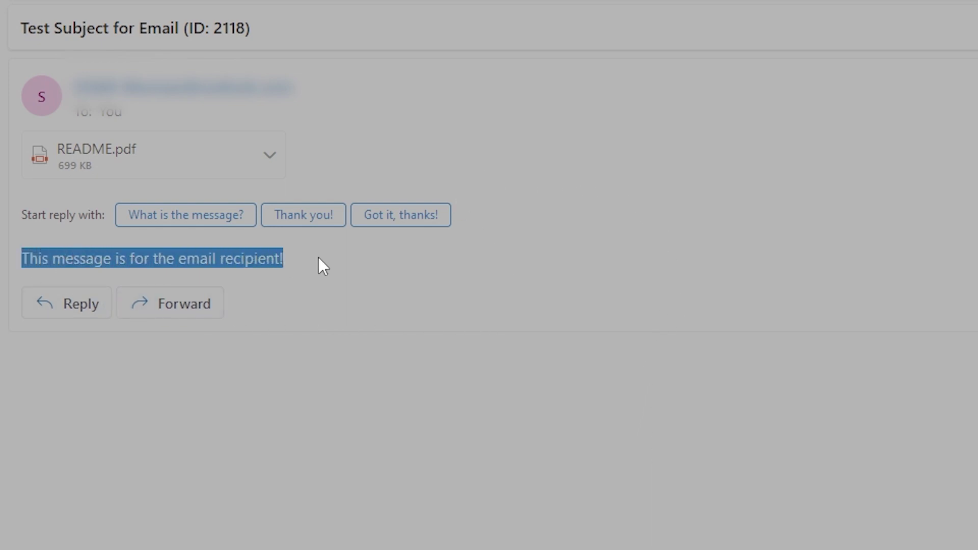
left_click(274, 228)
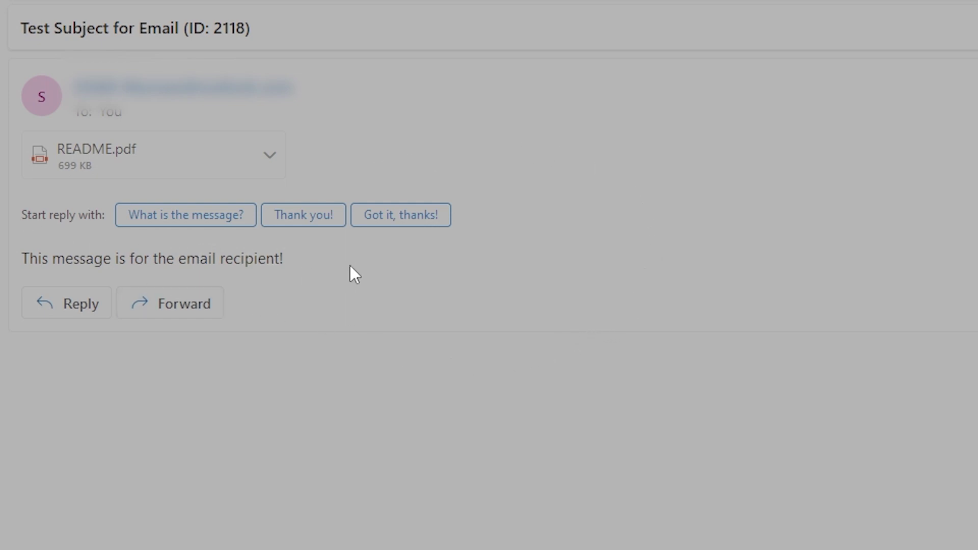
left_click(402, 219)
left_click(79, 436)
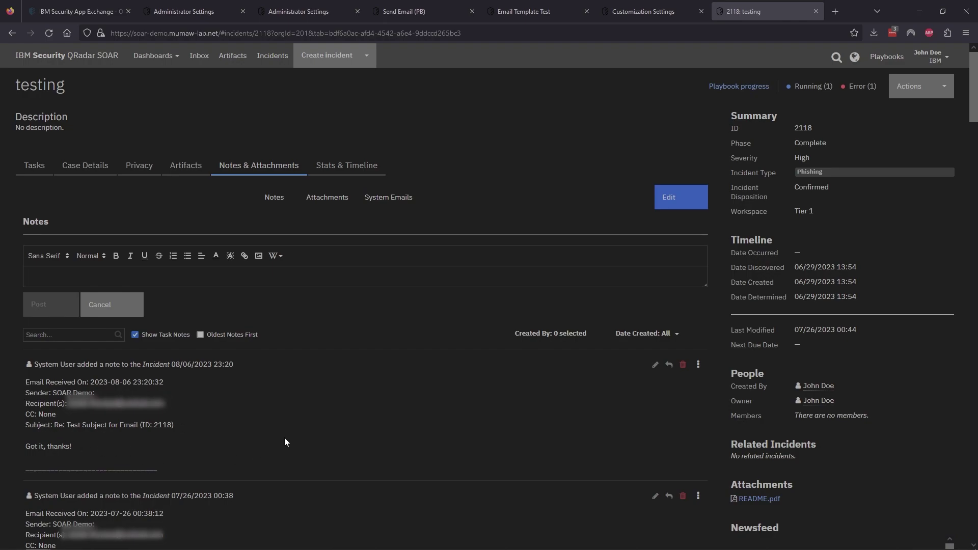
Examine the reply text and the separator line beneath it in the newest incident note.
left_click_drag(25, 447, 73, 445)
left_click(81, 445)
left_click_drag(161, 472, 26, 472)
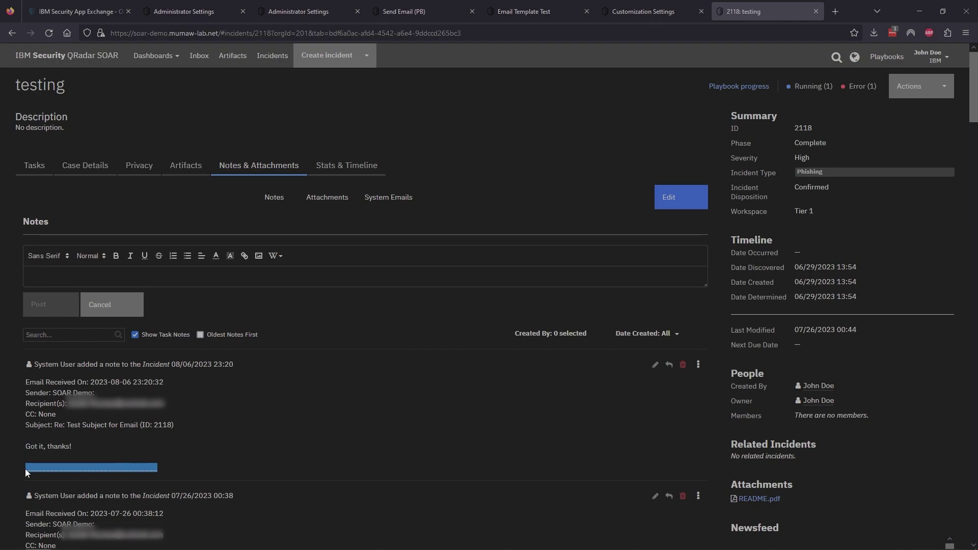
left_click(123, 469)
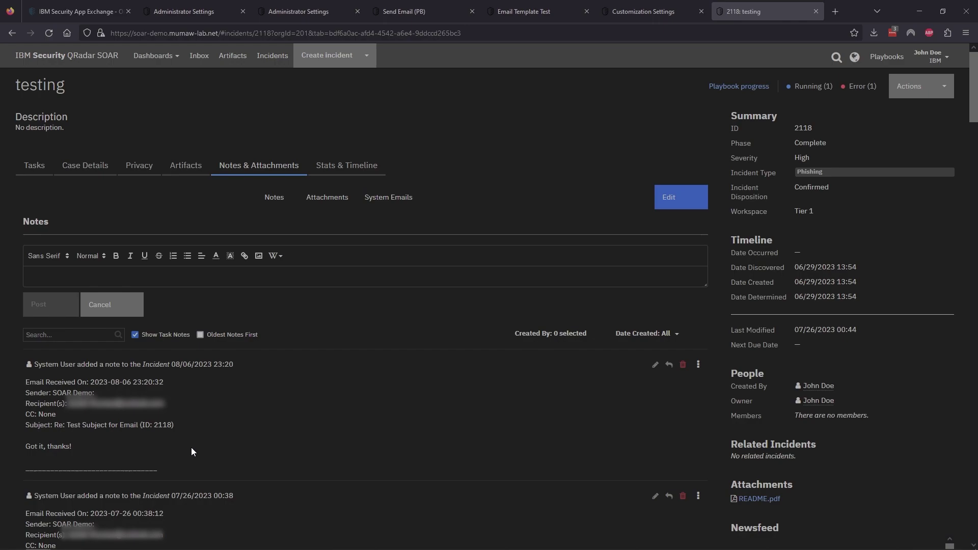
Examine the "Test Subject for Email" message and its reply in the Email Conversations table, including the attachment and message ID columns, and return to the notes.
scroll(191, 447, "down", 15)
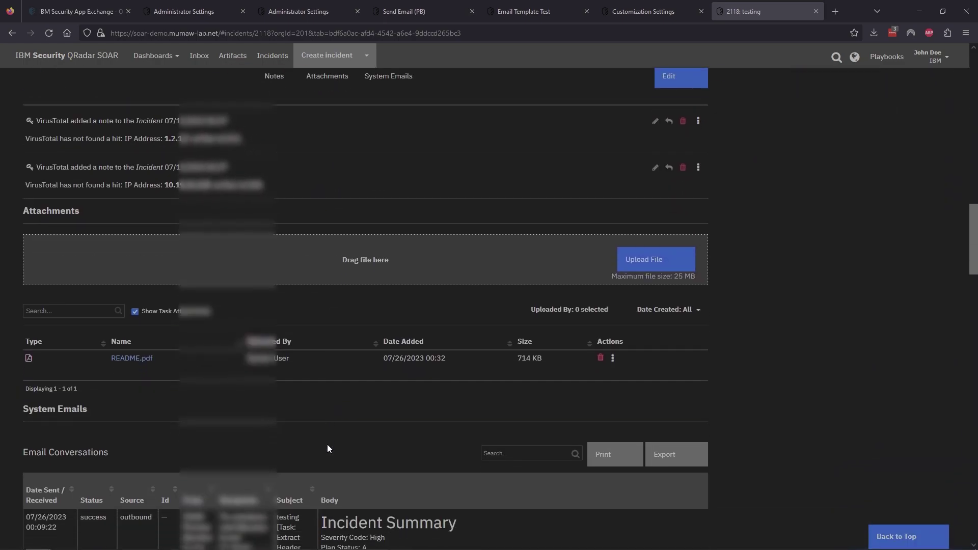
scroll(327, 445, "down", 5)
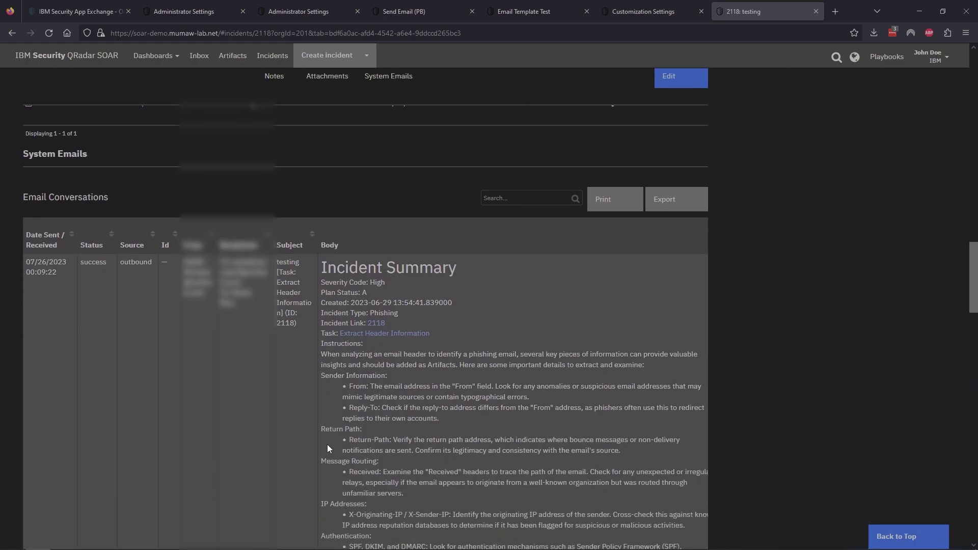
scroll(327, 444, "down", 12)
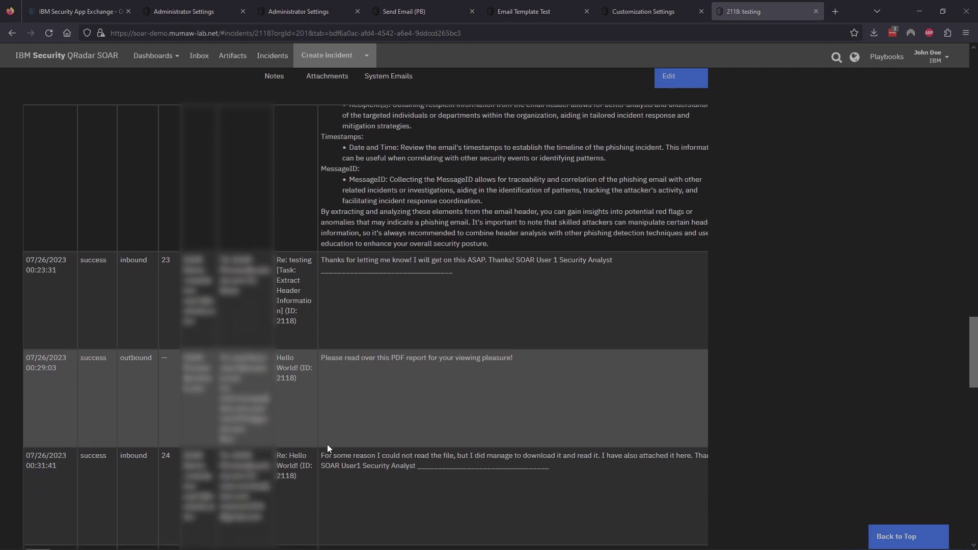
scroll(327, 445, "down", 15)
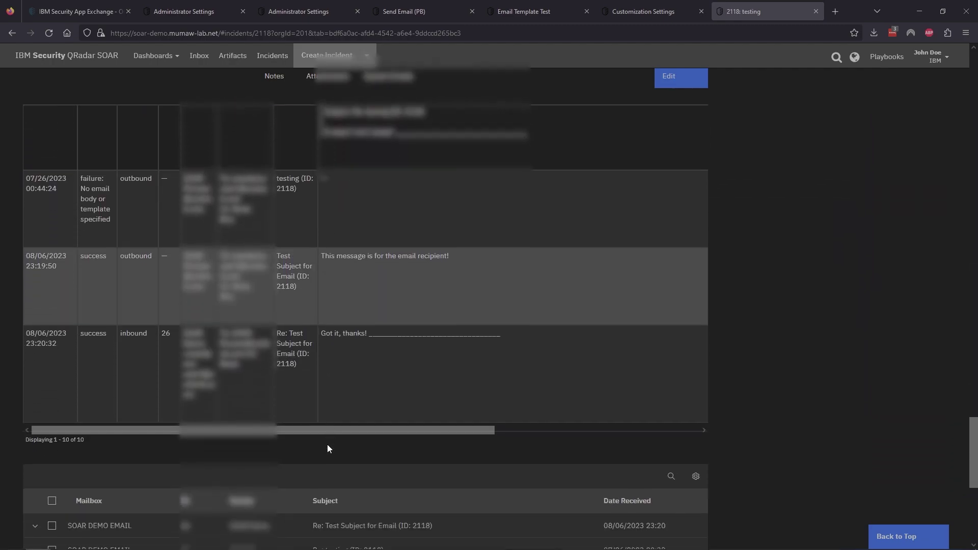
scroll(327, 444, "down", 2)
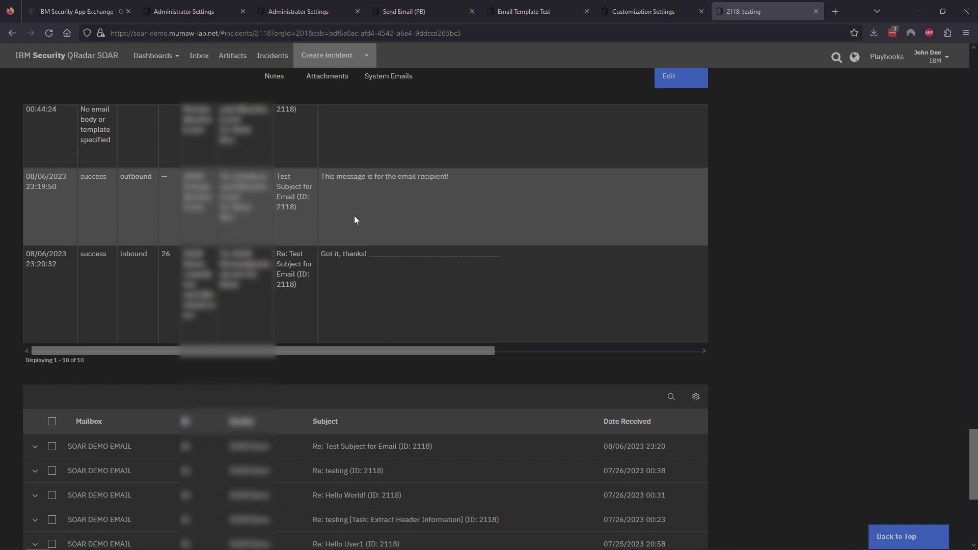
left_click_drag(314, 350, 537, 351)
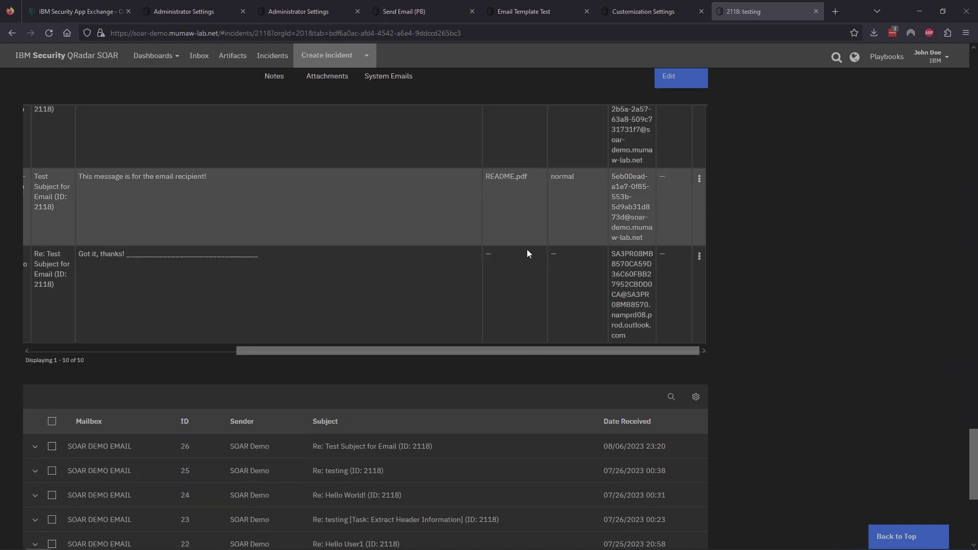
left_click_drag(544, 350, 204, 317)
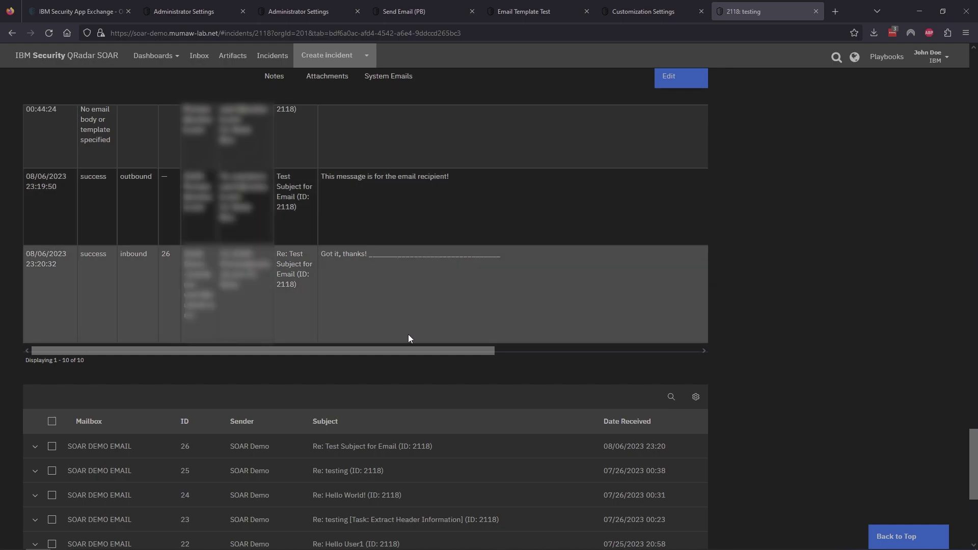
mouse_move(410, 349)
left_mouse_down()
mouse_move(641, 352)
mouse_move(404, 358)
left_mouse_up()
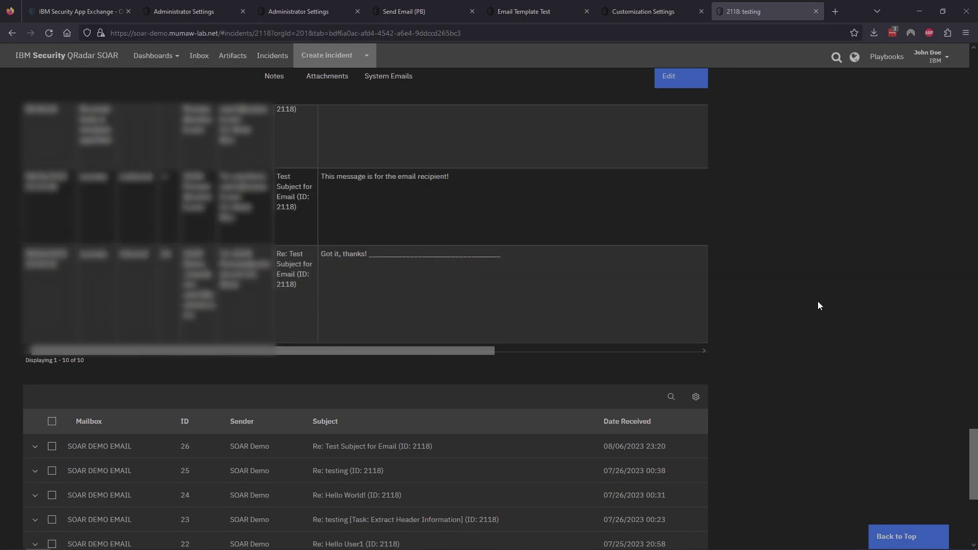
scroll(766, 307, "up", 15)
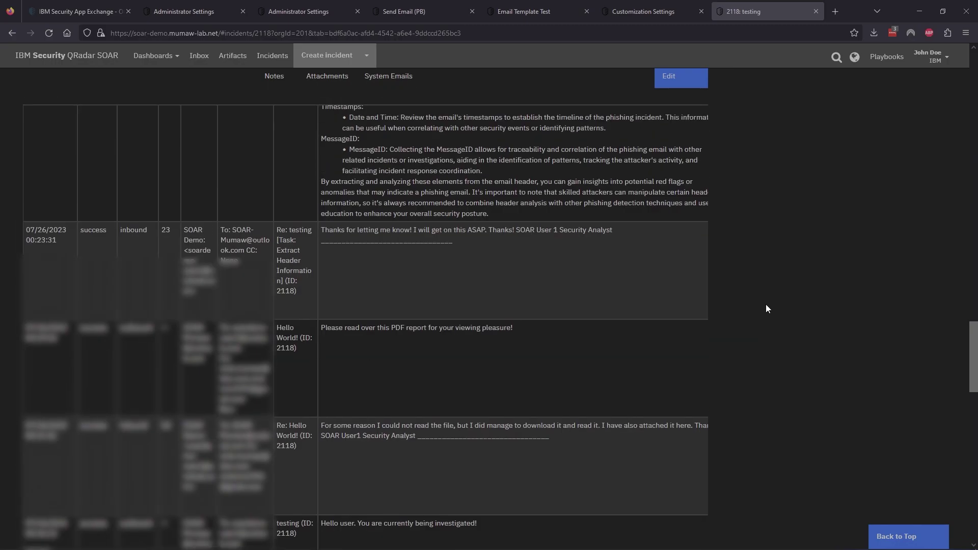
scroll(764, 305, "up", 10)
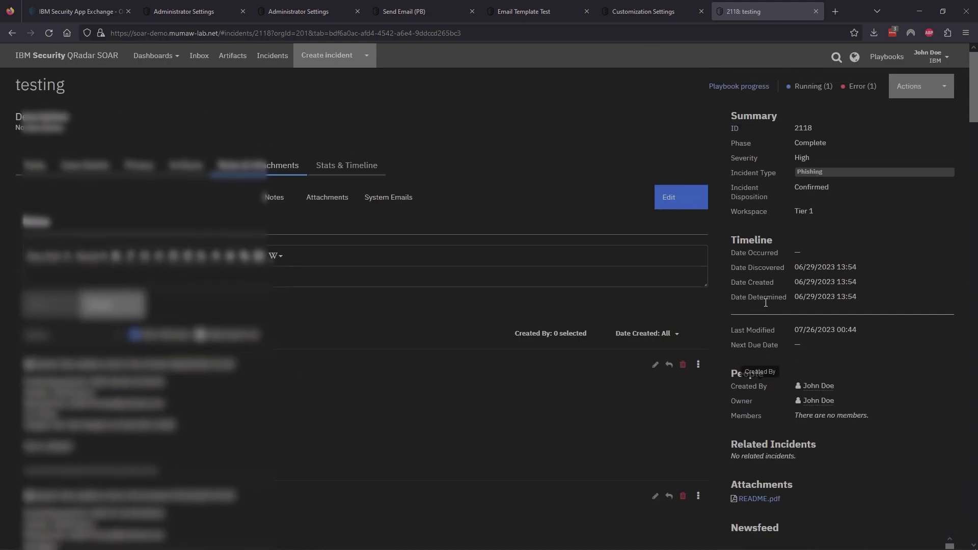